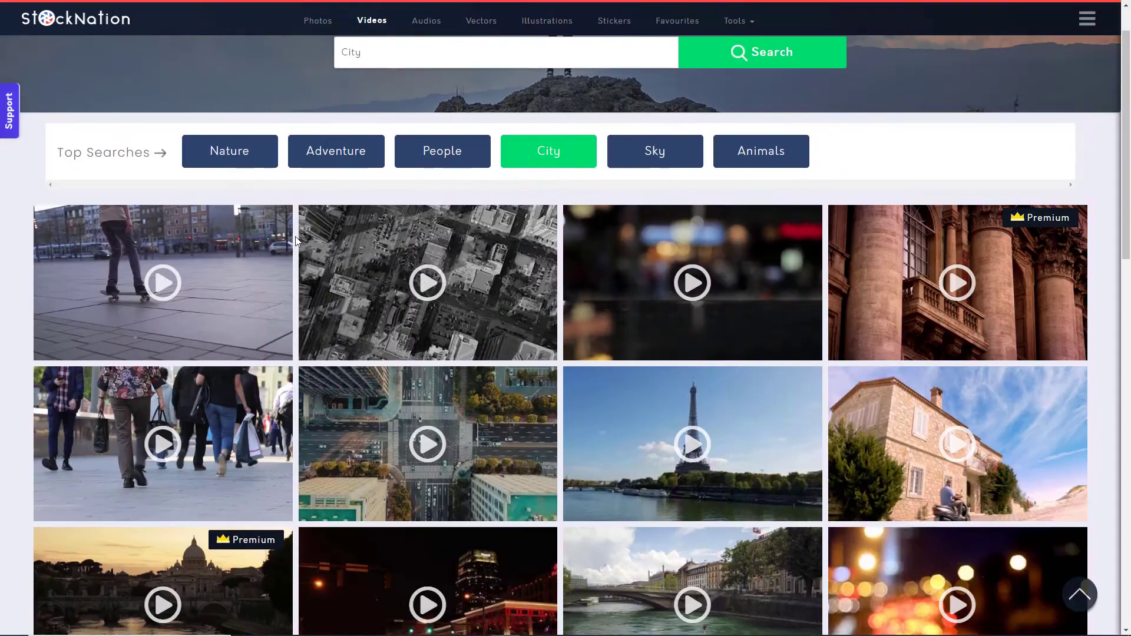
Step: Scroll down the City video results to the last row of clips
scroll(295, 235, down, 6)
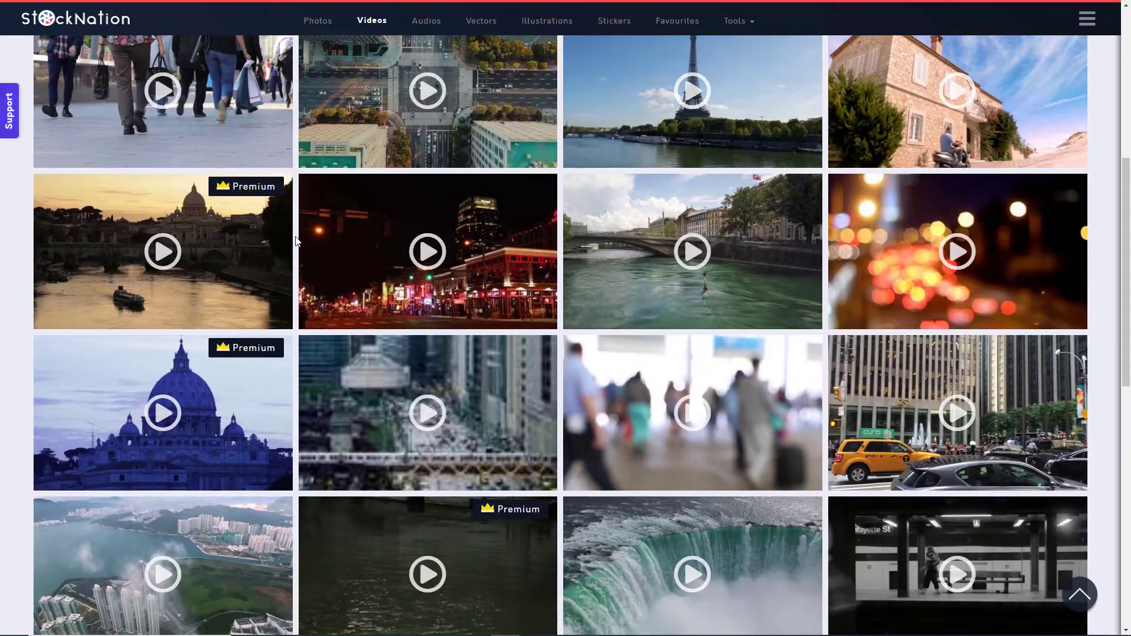
scroll(295, 241, down, 5)
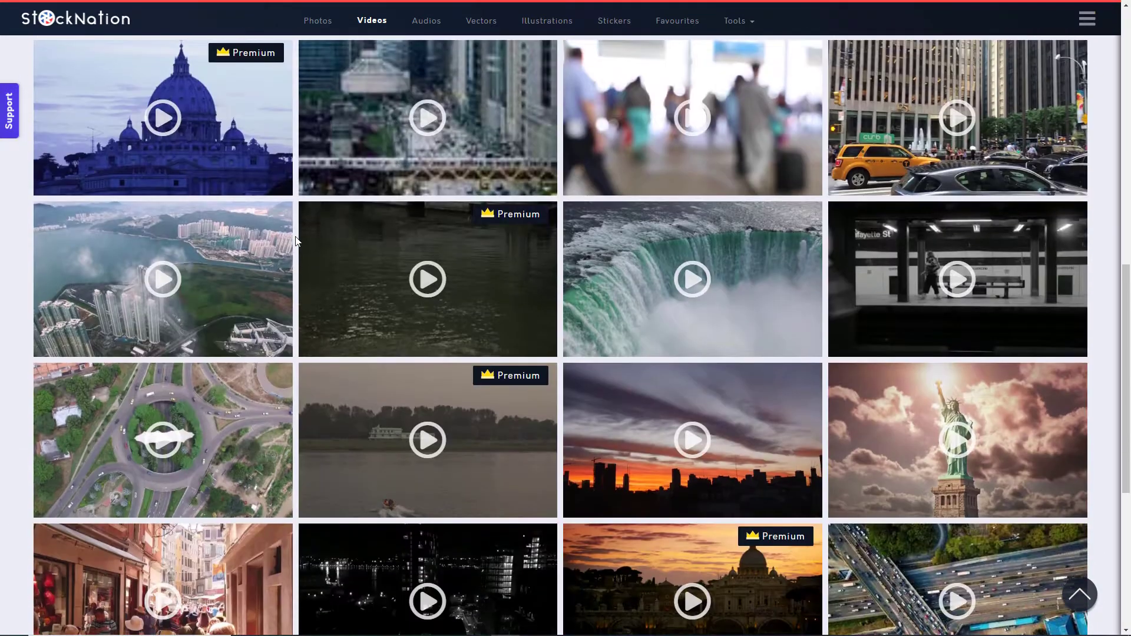
scroll(295, 240, down, 4)
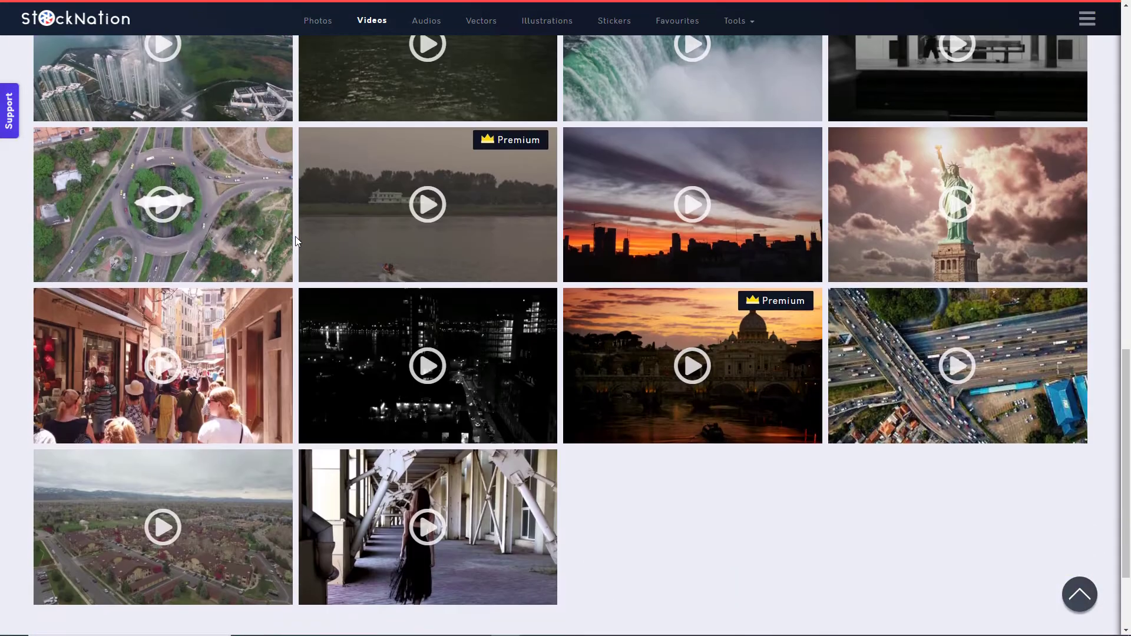
scroll(297, 240, down, 3)
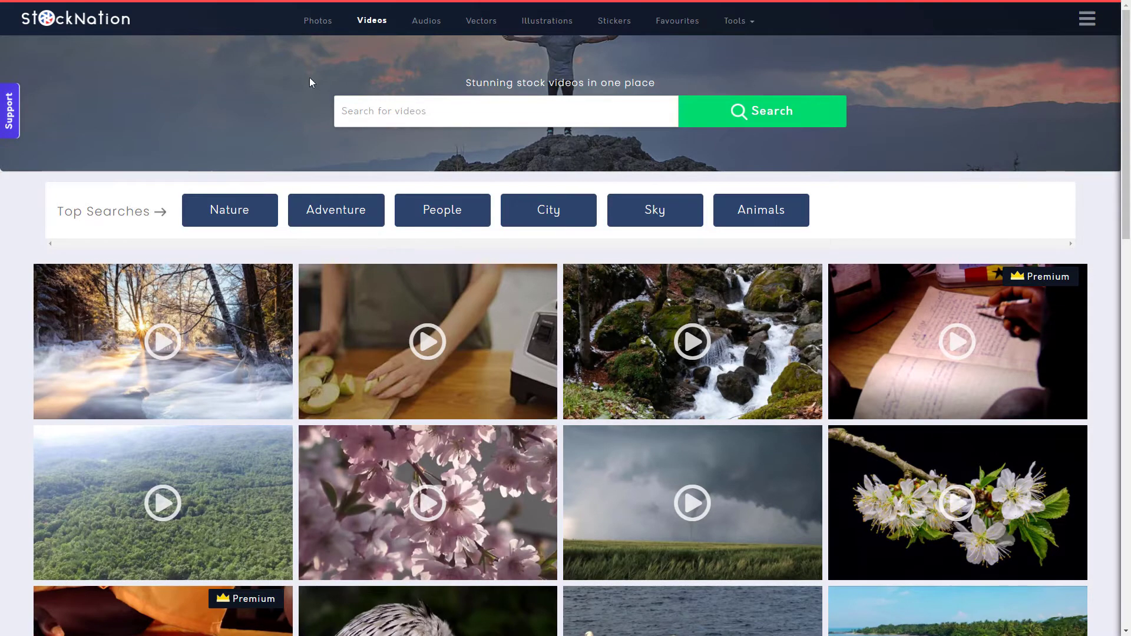
click(310, 24)
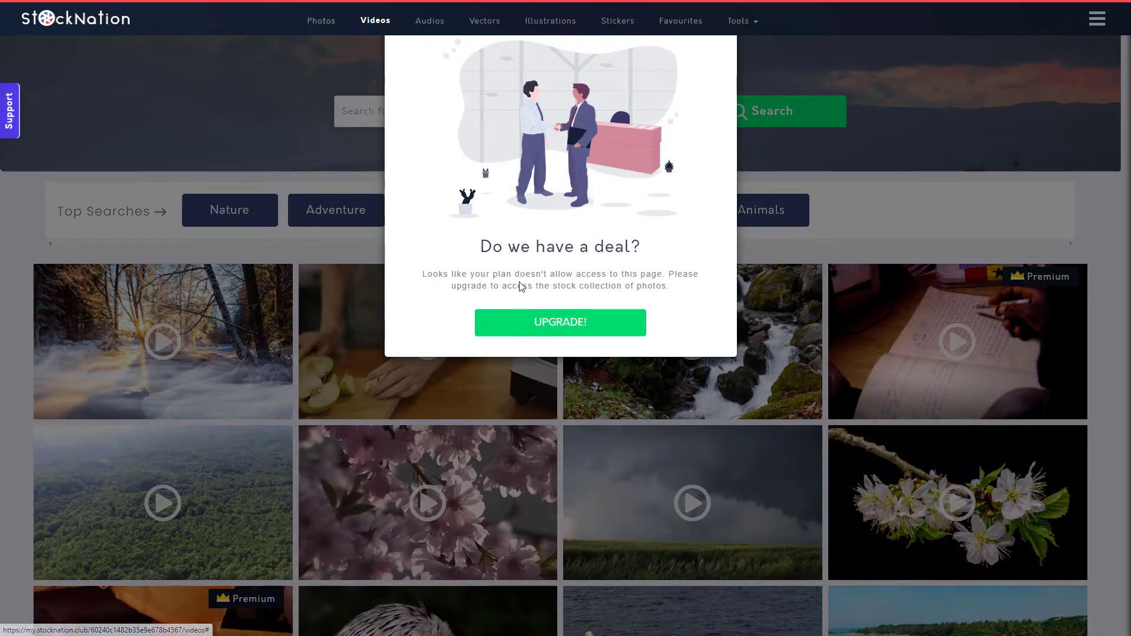
click(775, 61)
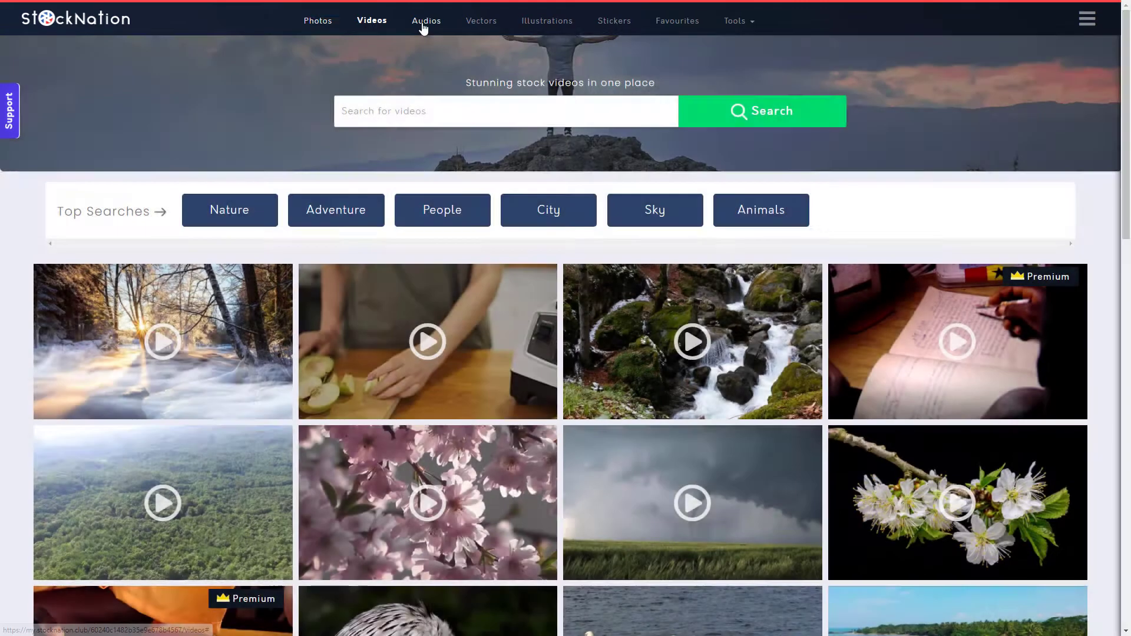
click(430, 21)
click(793, 66)
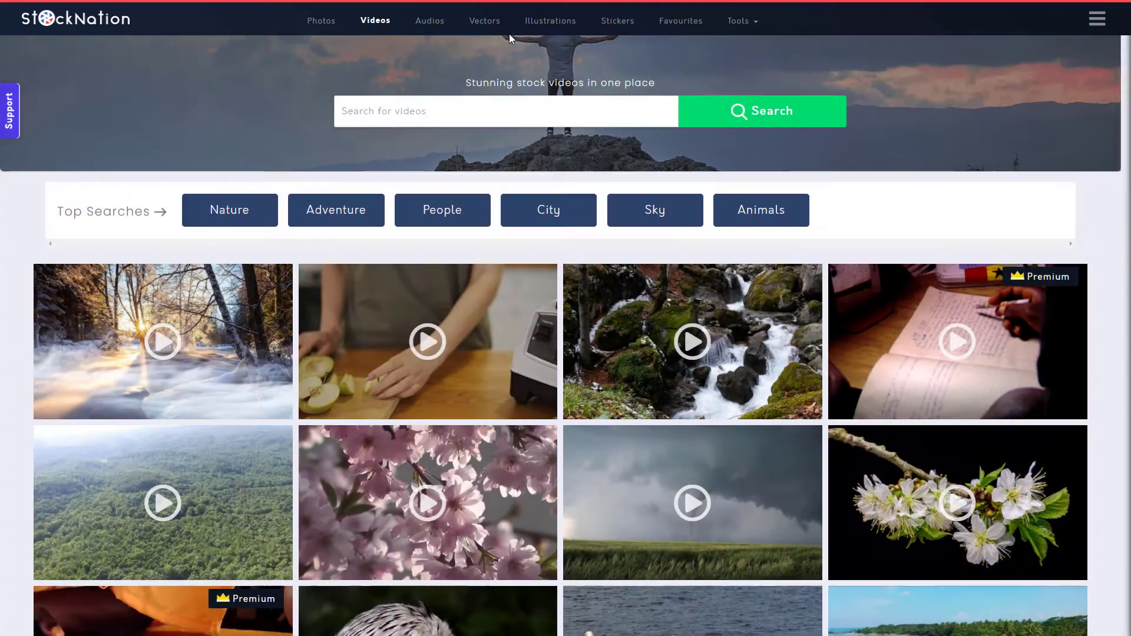
click(482, 21)
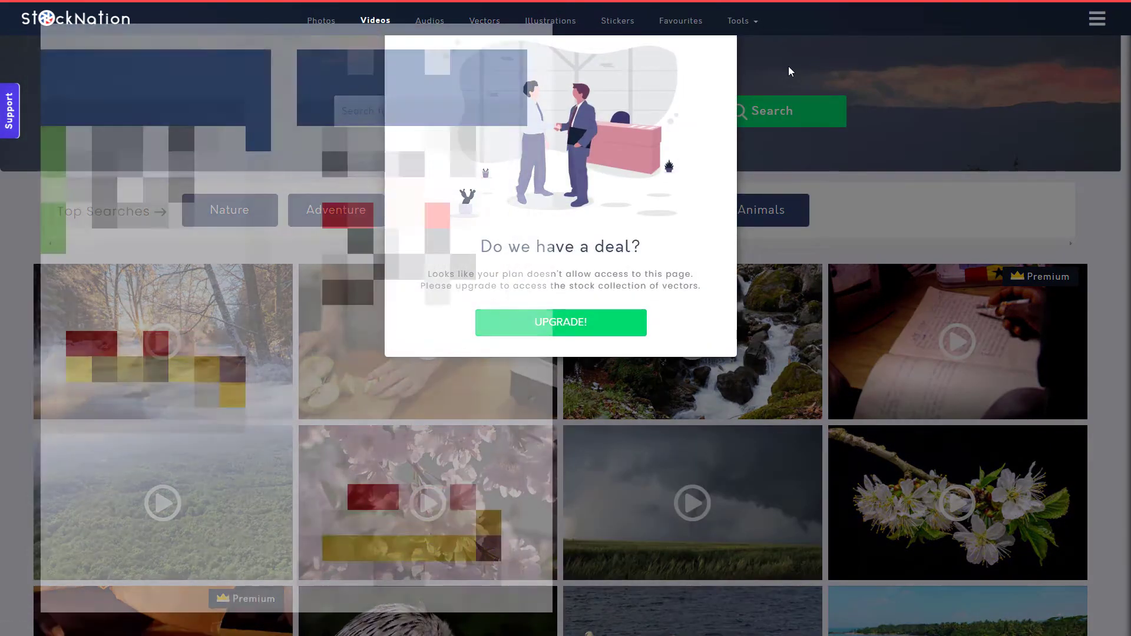
click(789, 72)
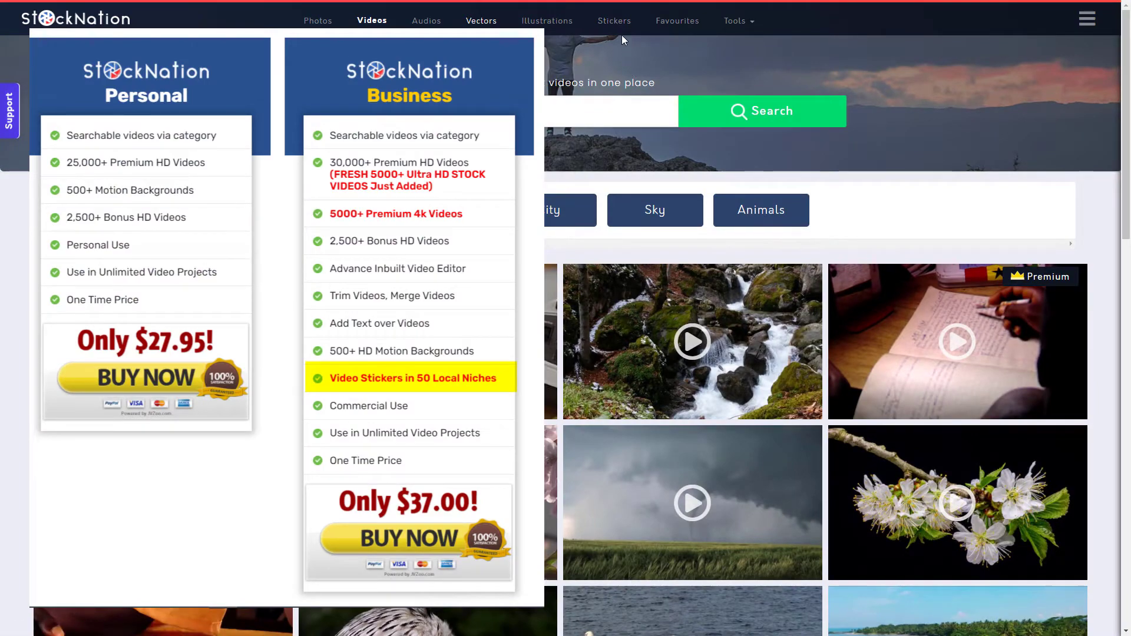
click(616, 24)
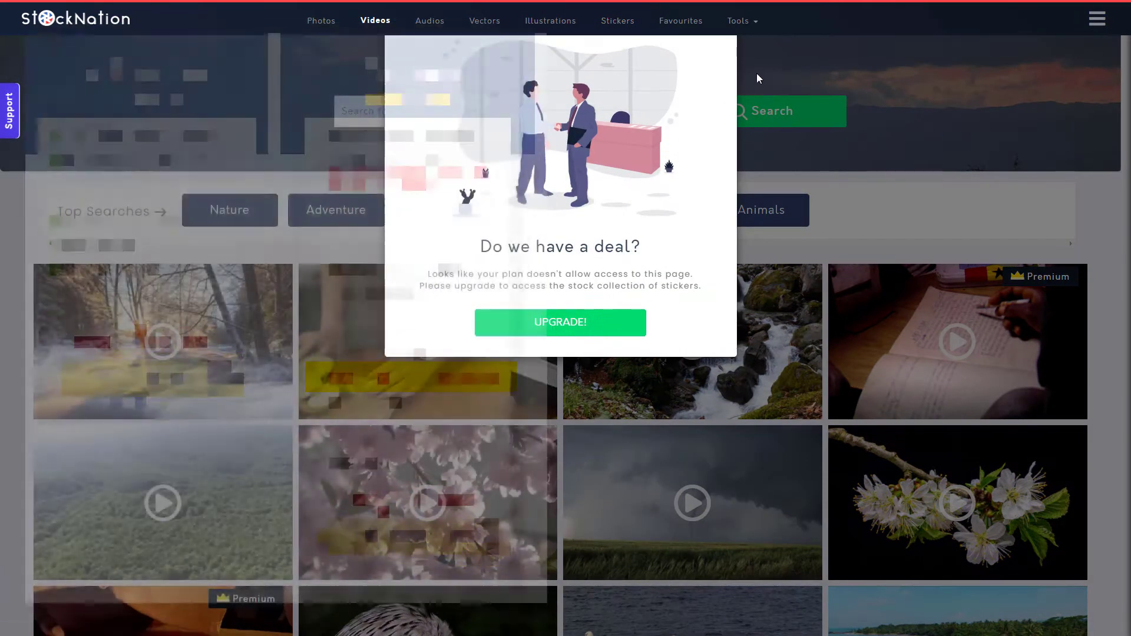
click(756, 73)
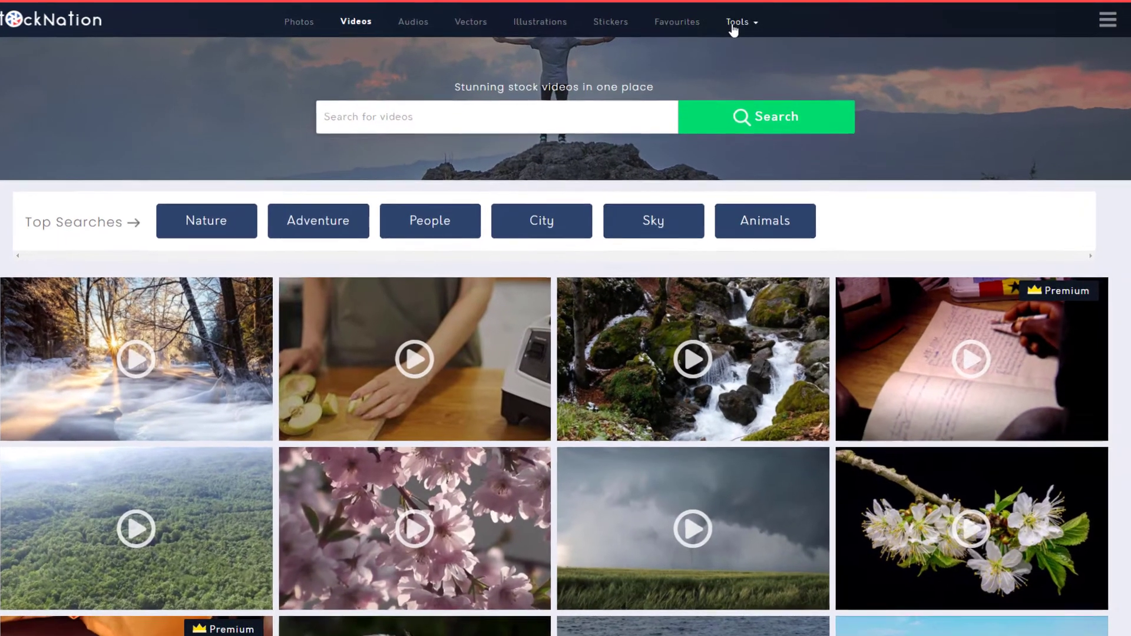
click(750, 21)
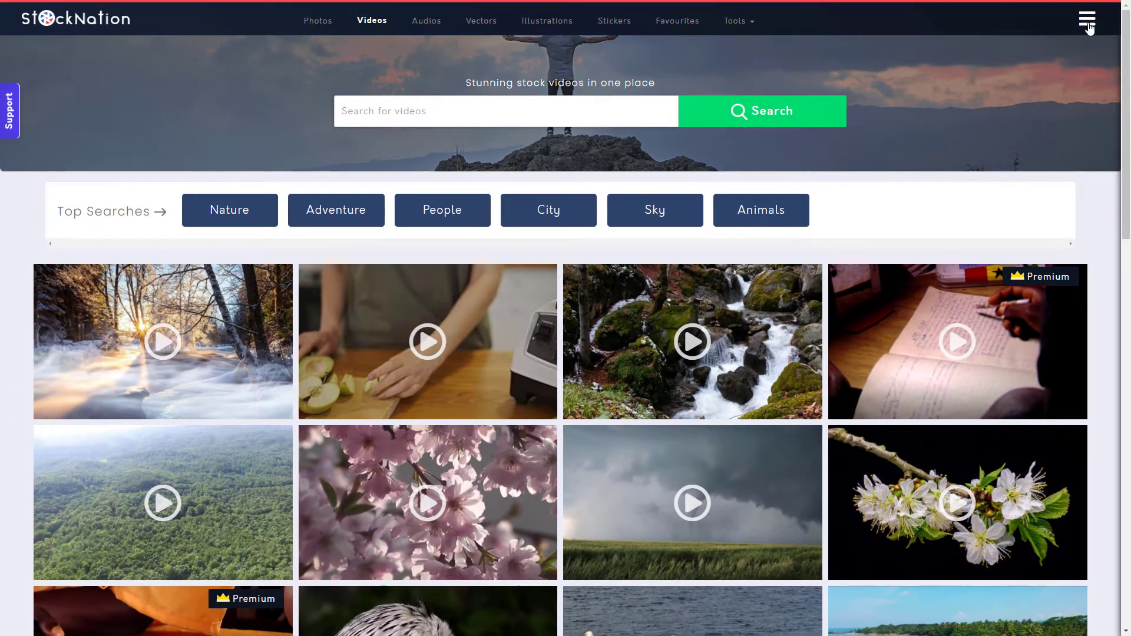
click(1087, 23)
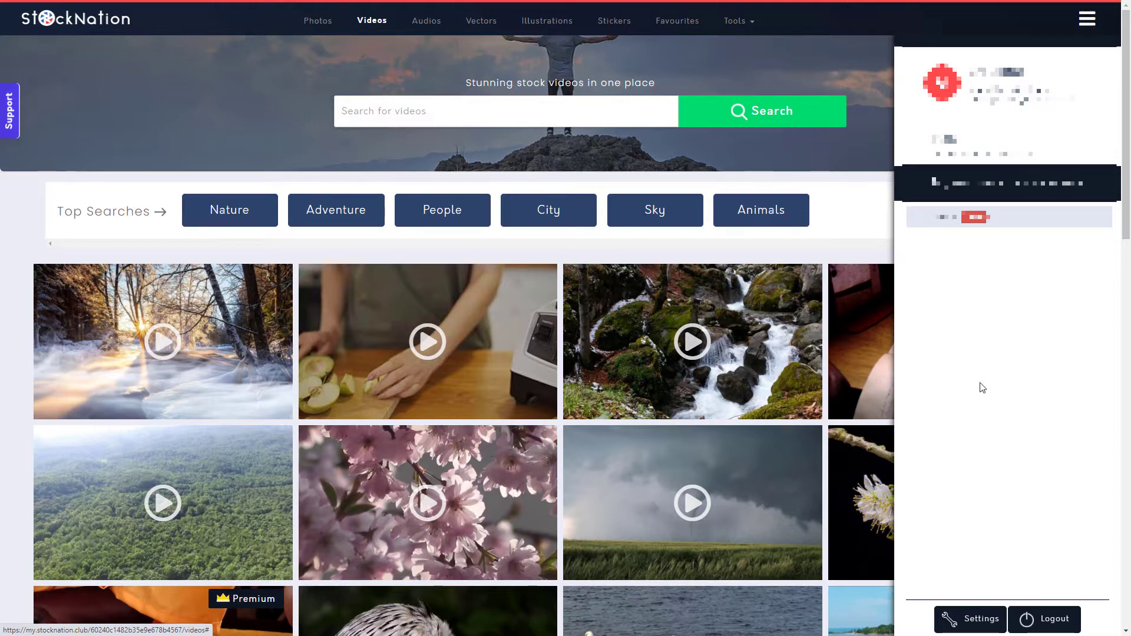
Step: Close the account panel, search videos for 'coffee' and scroll through the clips
click(1087, 19)
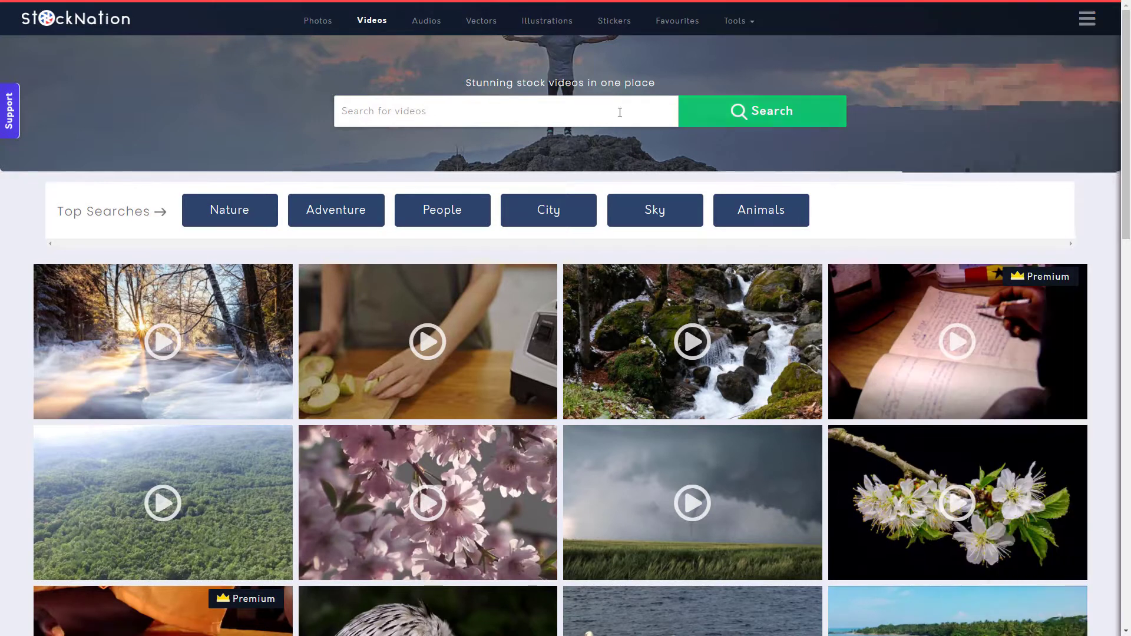
click(545, 114)
text(coff)
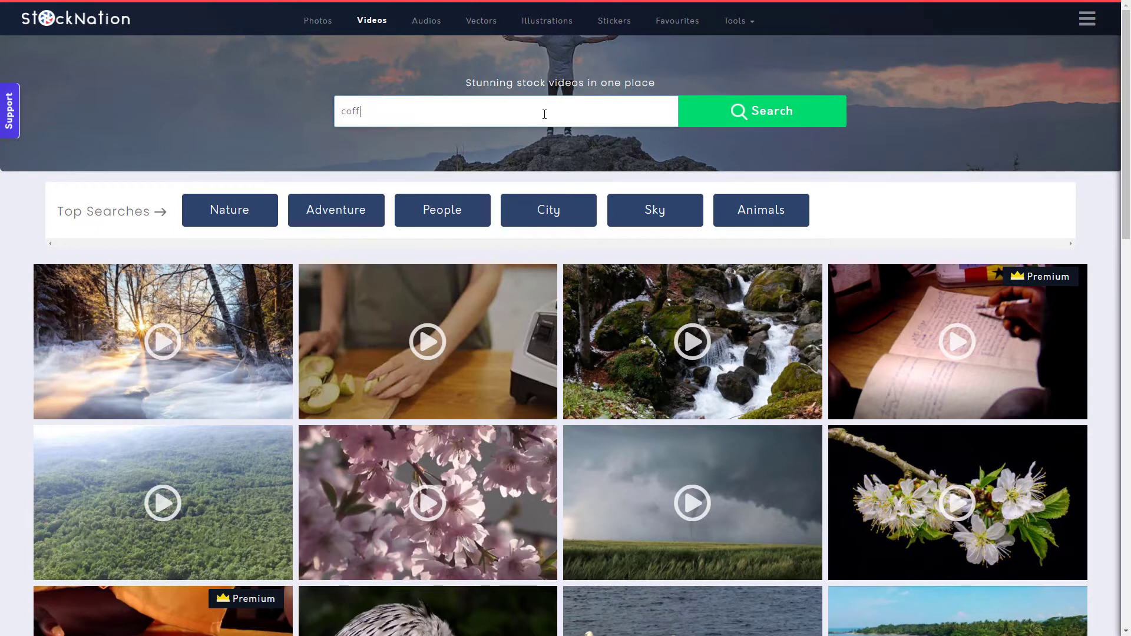
text(ee)
key(Return)
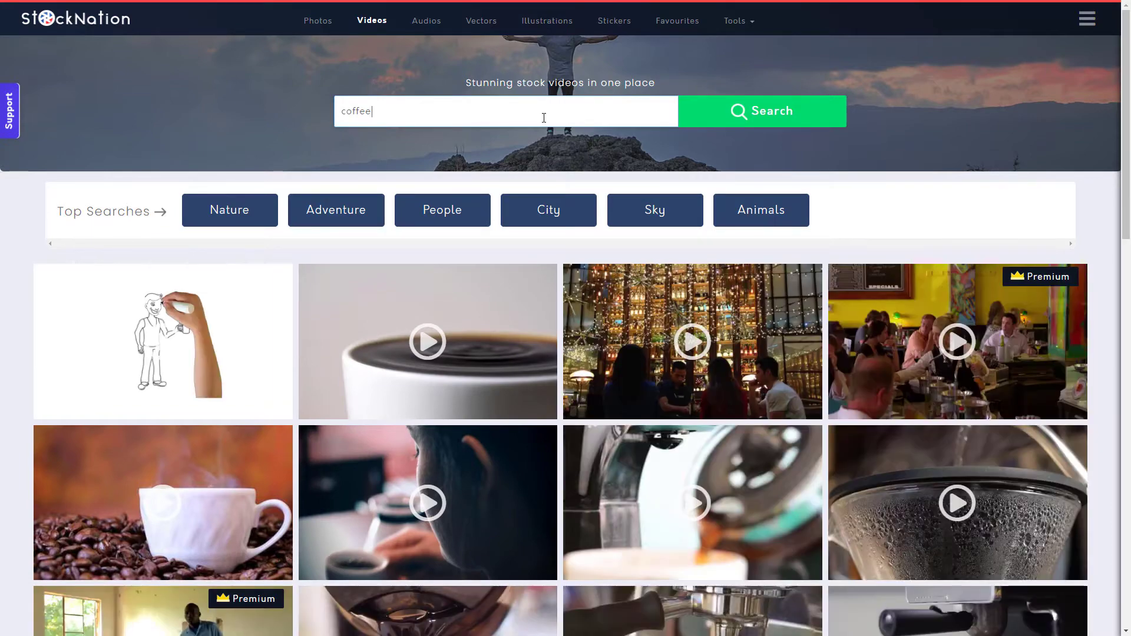
scroll(502, 325, down, 10)
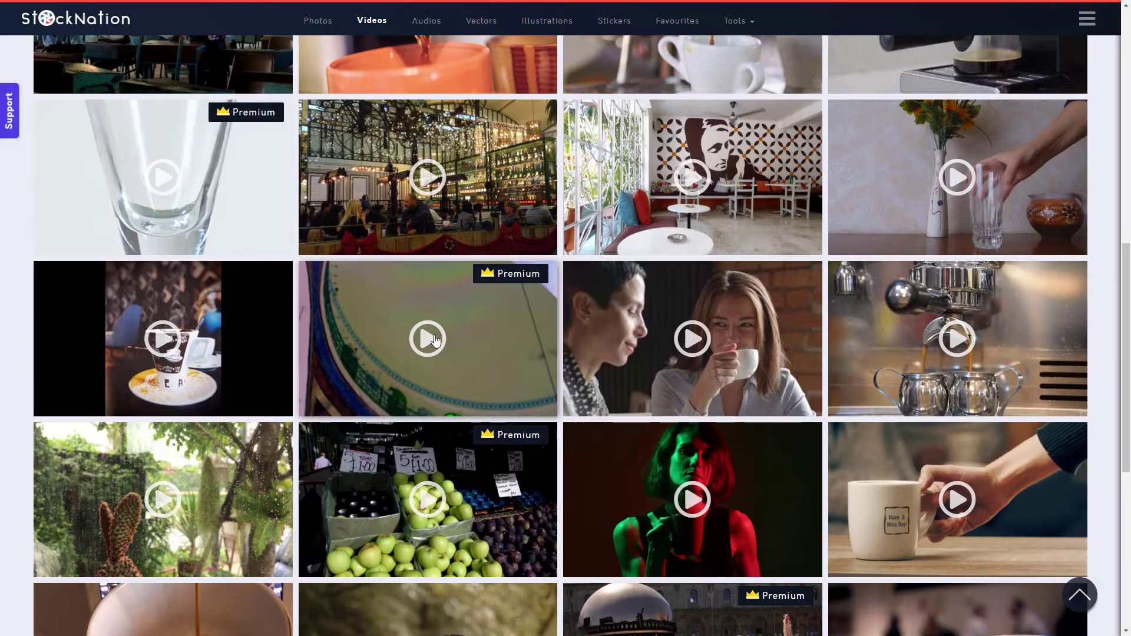
click(693, 499)
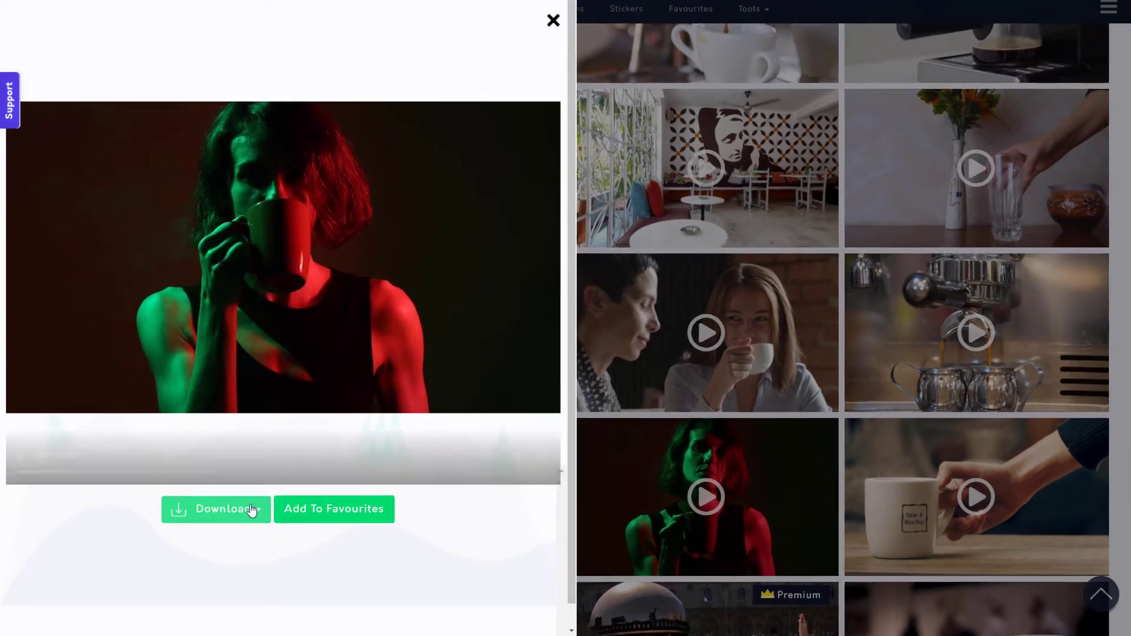
click(212, 511)
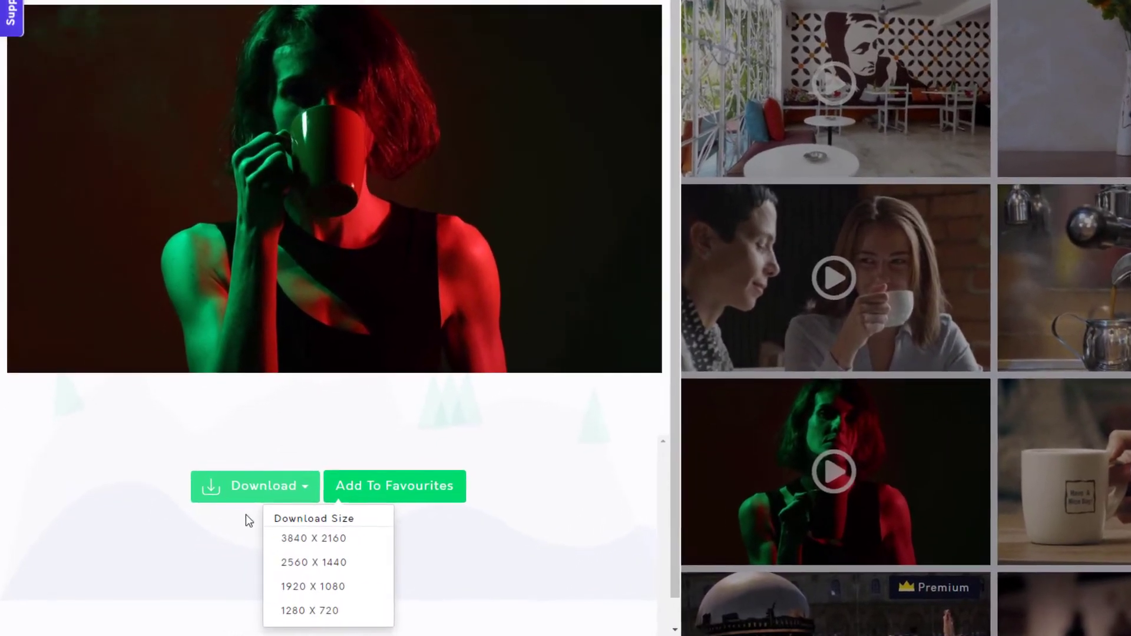
scroll(253, 515, down, 1)
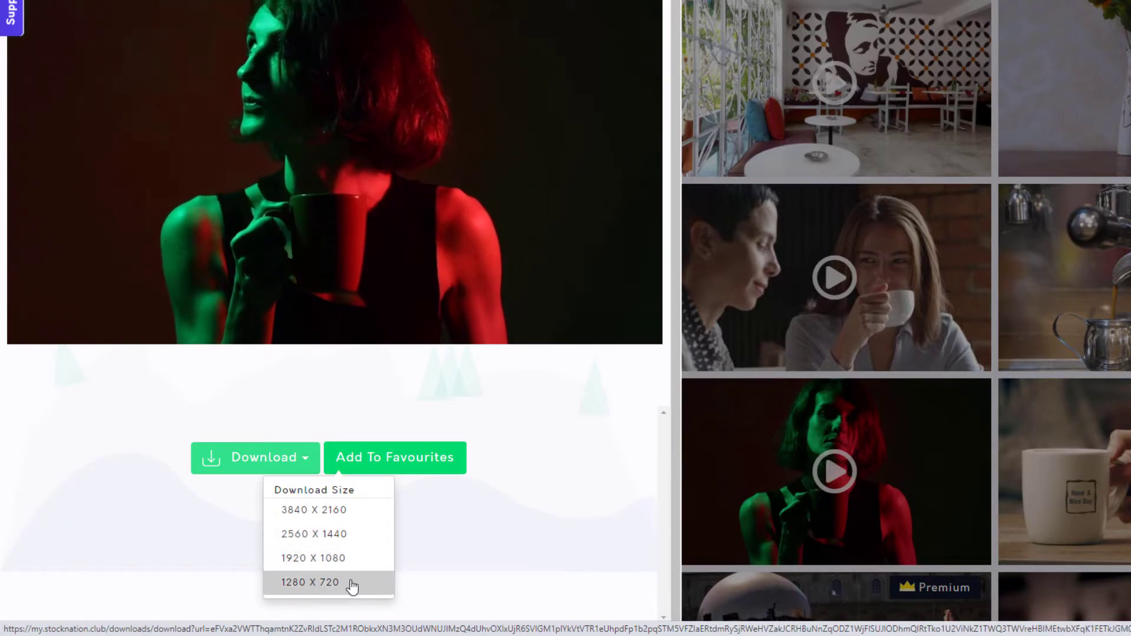
key(Escape)
key(Escape)
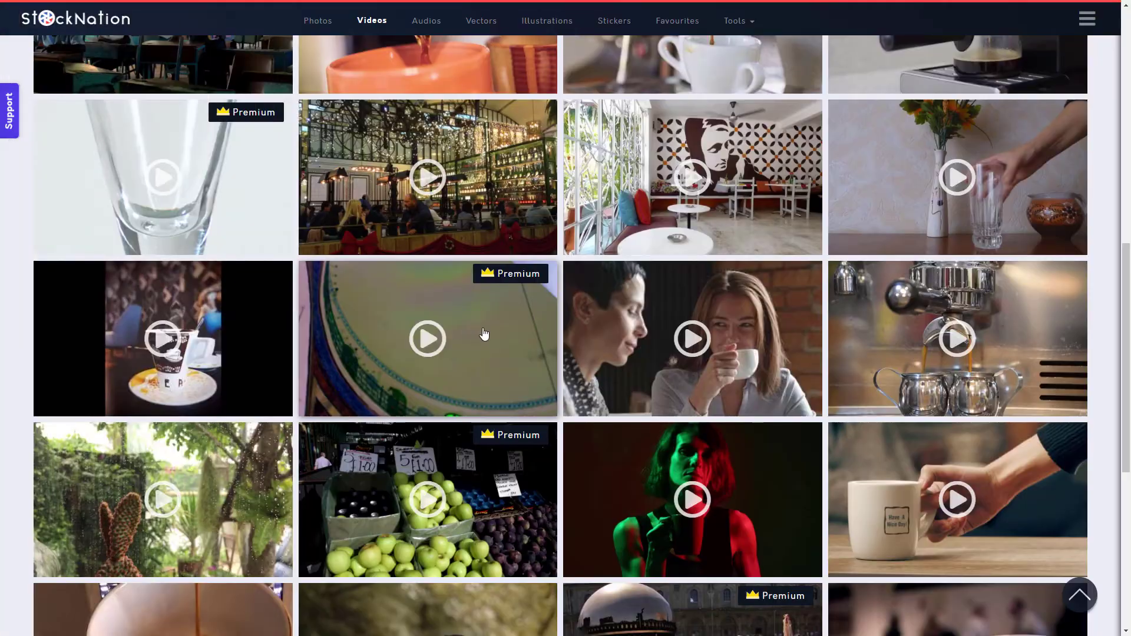
scroll(481, 293, up, 10)
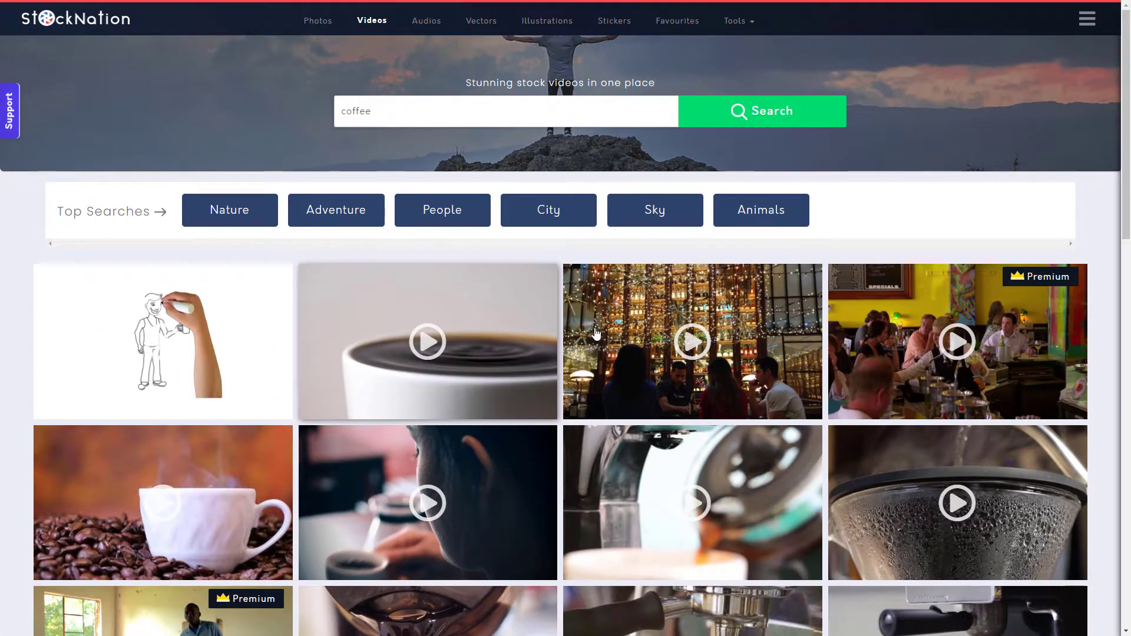
click(439, 340)
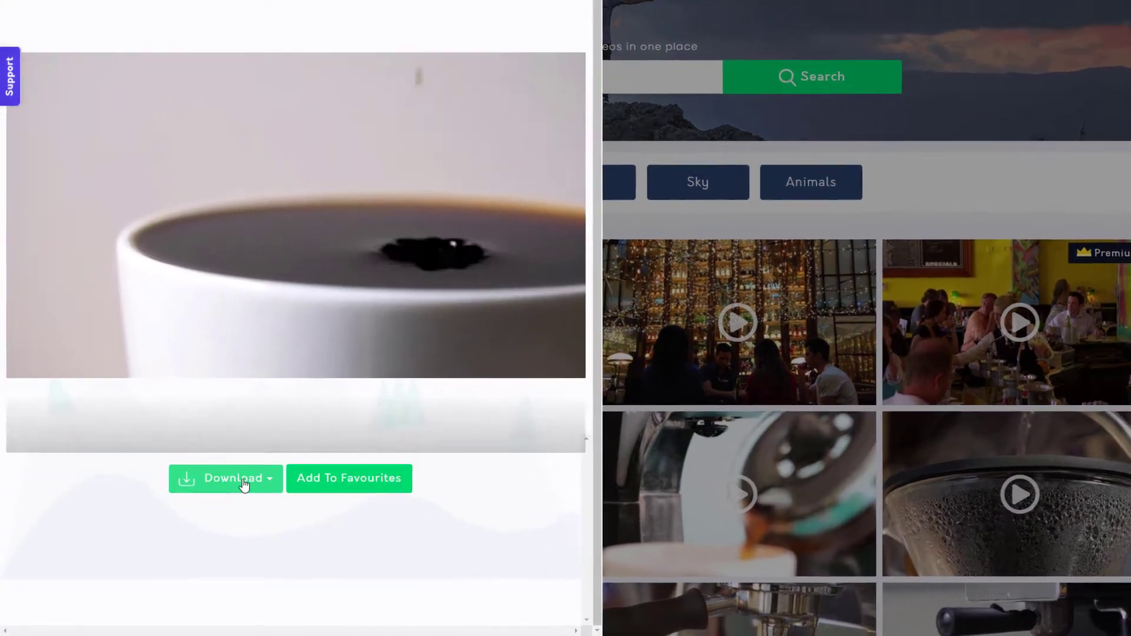
click(233, 488)
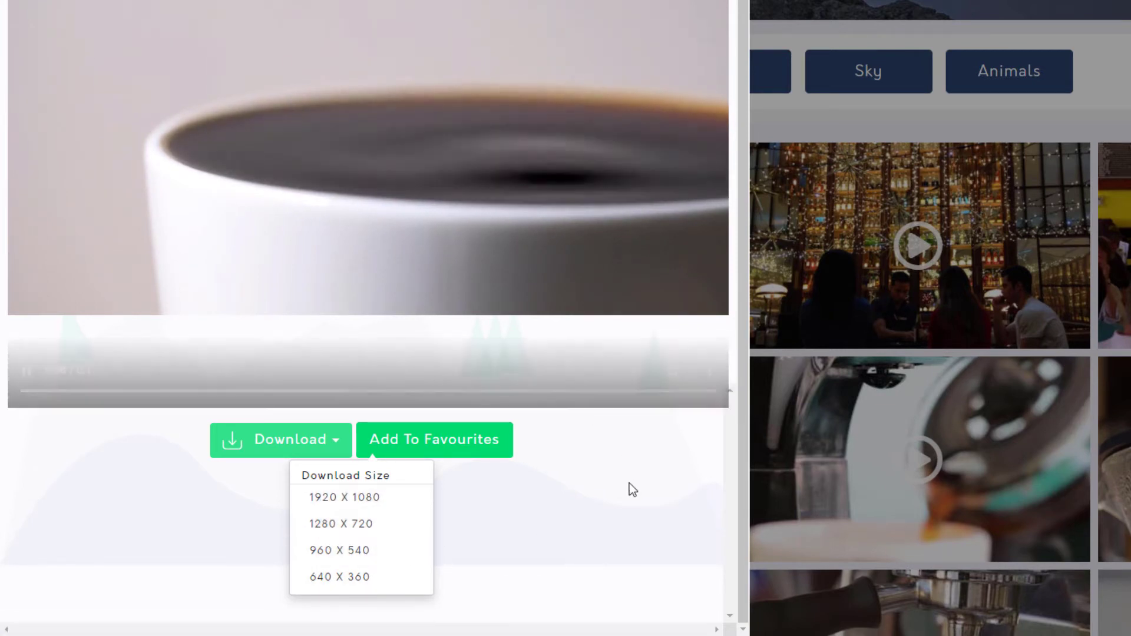
click(631, 487)
key(Escape)
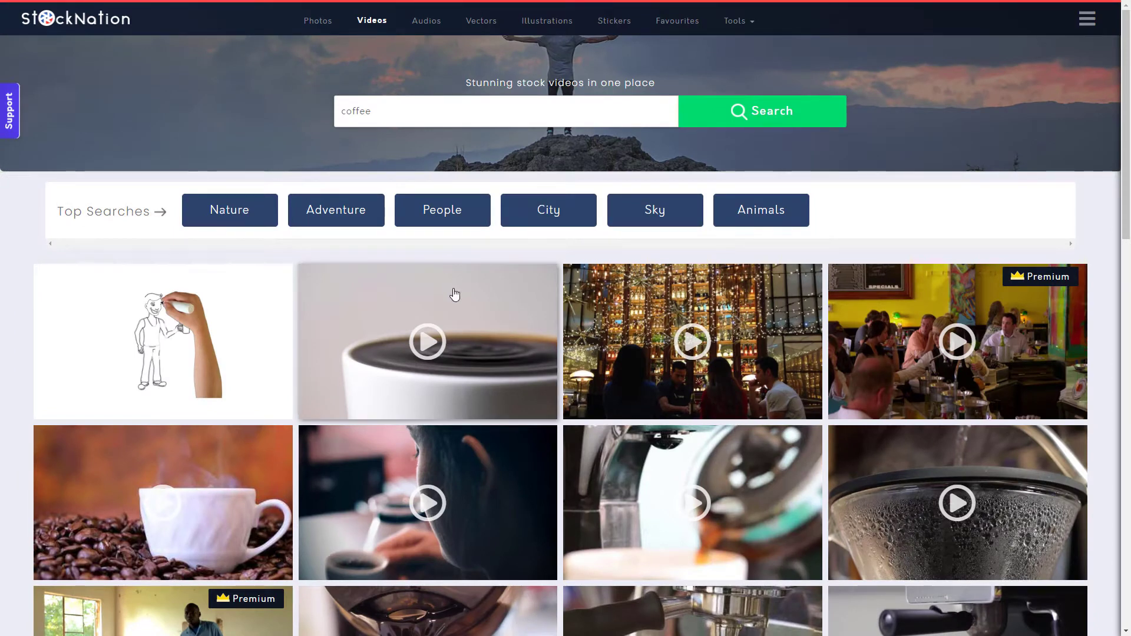
Step: Clear the search box and search videos for 'coffee', skimming the results
click(730, 123)
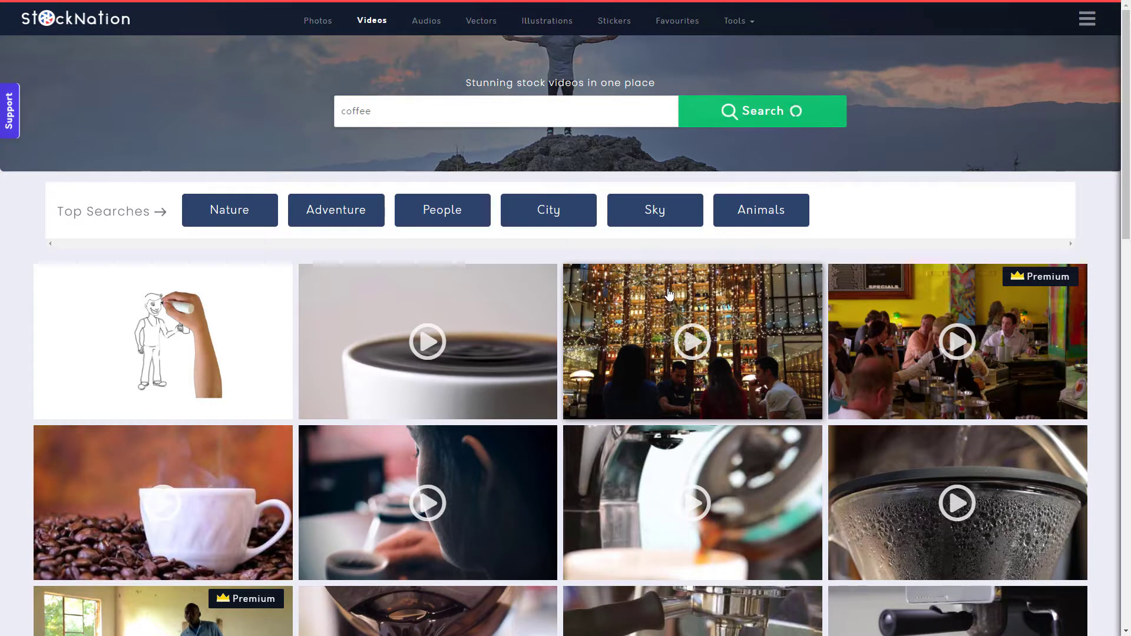
key(ctrl+a)
key(BackSpace)
text(fx)
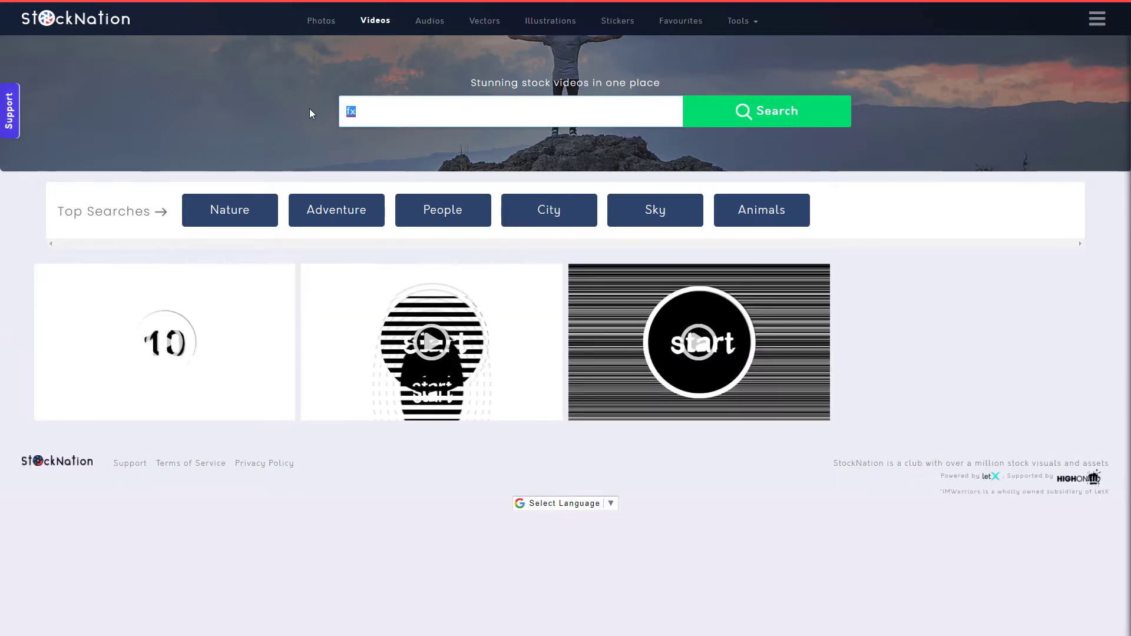
text(coffee)
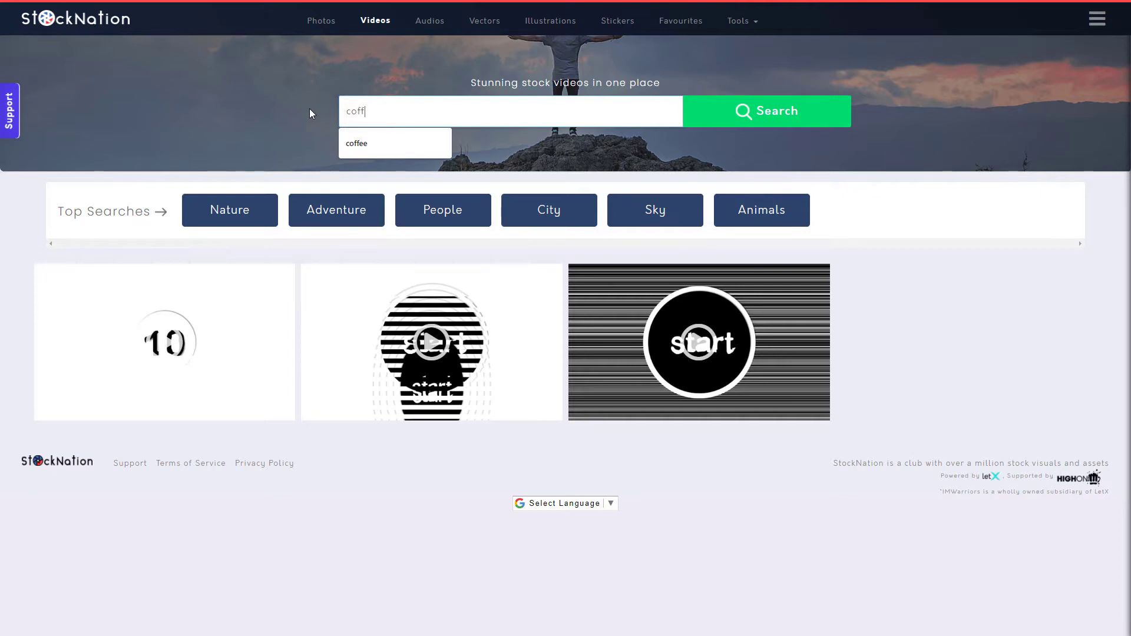
click(694, 107)
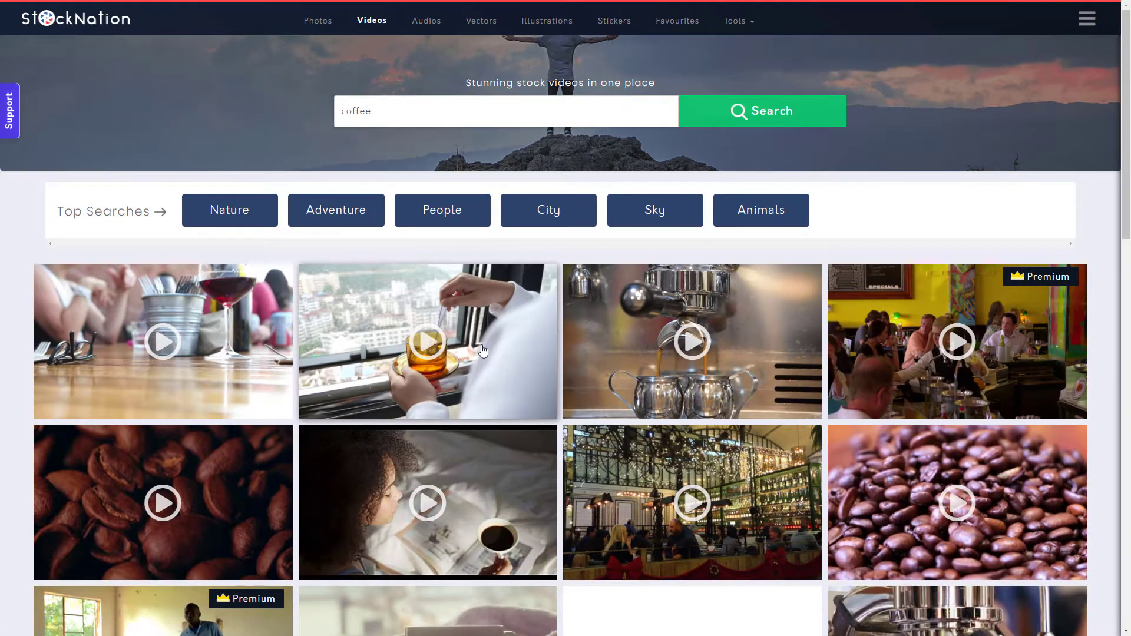
scroll(482, 350, down, 9)
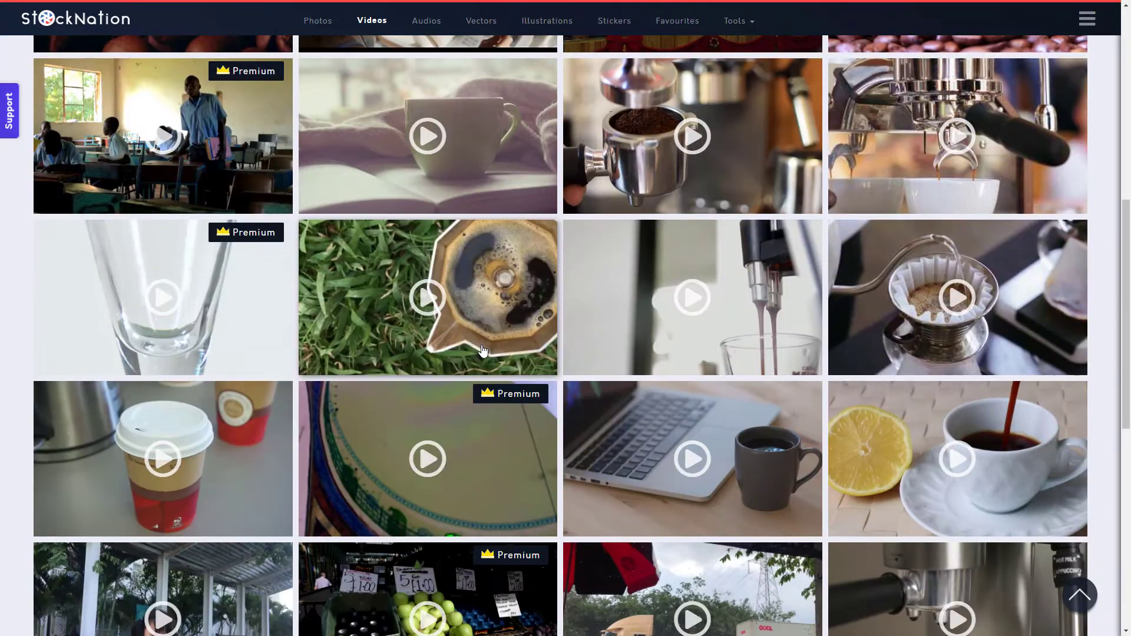
scroll(482, 350, up, 9)
Step: Search for 'factory 4k', rerun 'coffee', then retype 'factory 4k' as the query
drag(391, 110, 279, 105)
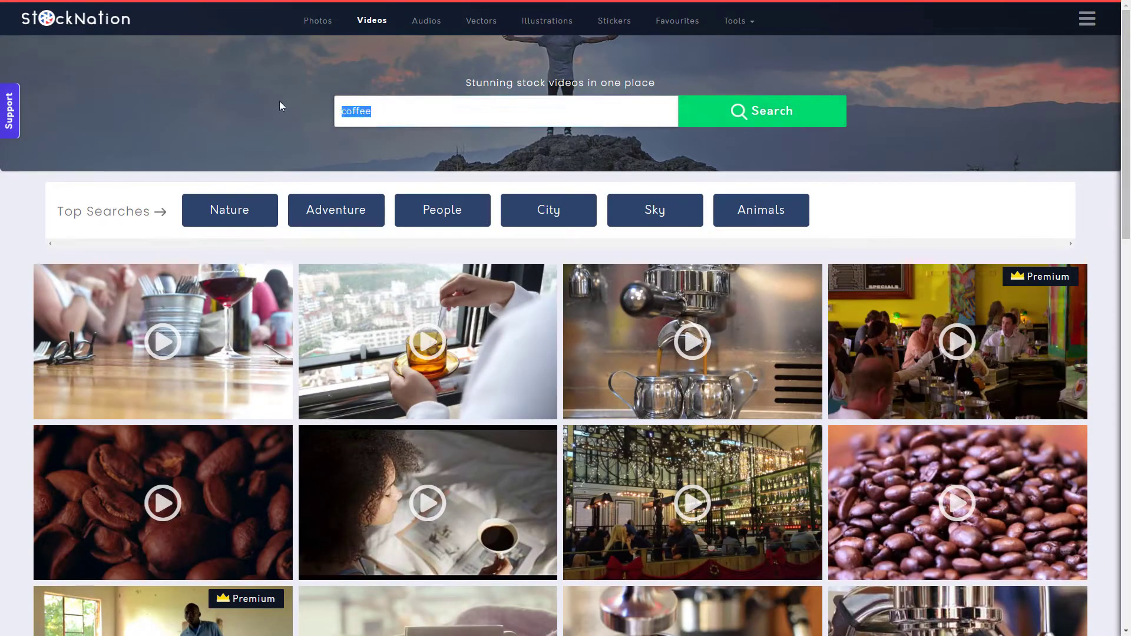
text(factory 4k)
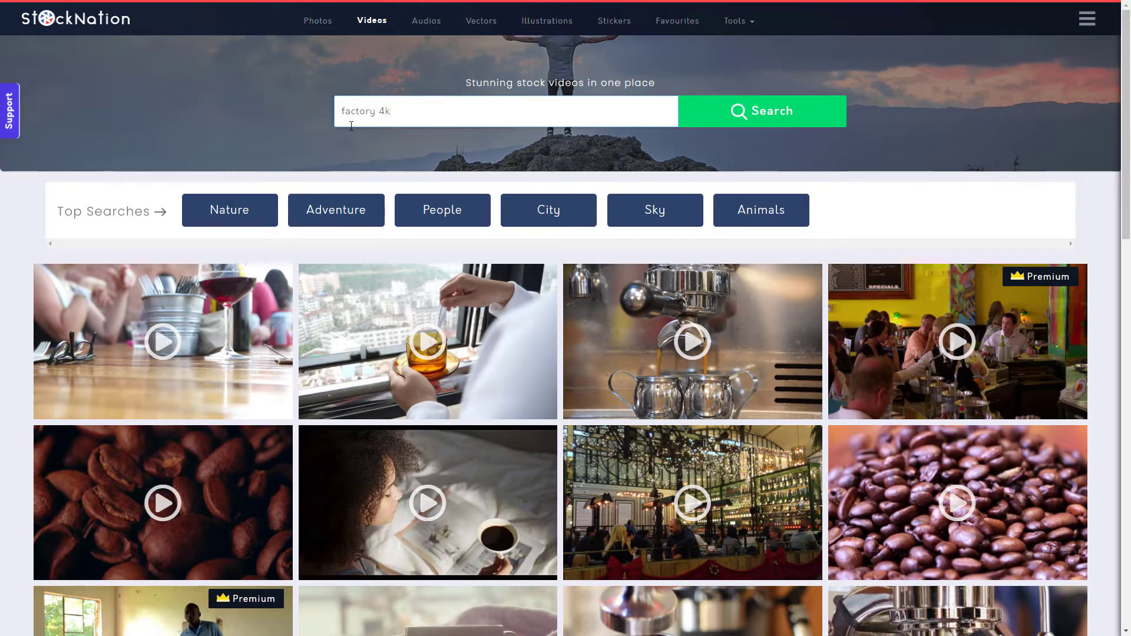
click(734, 122)
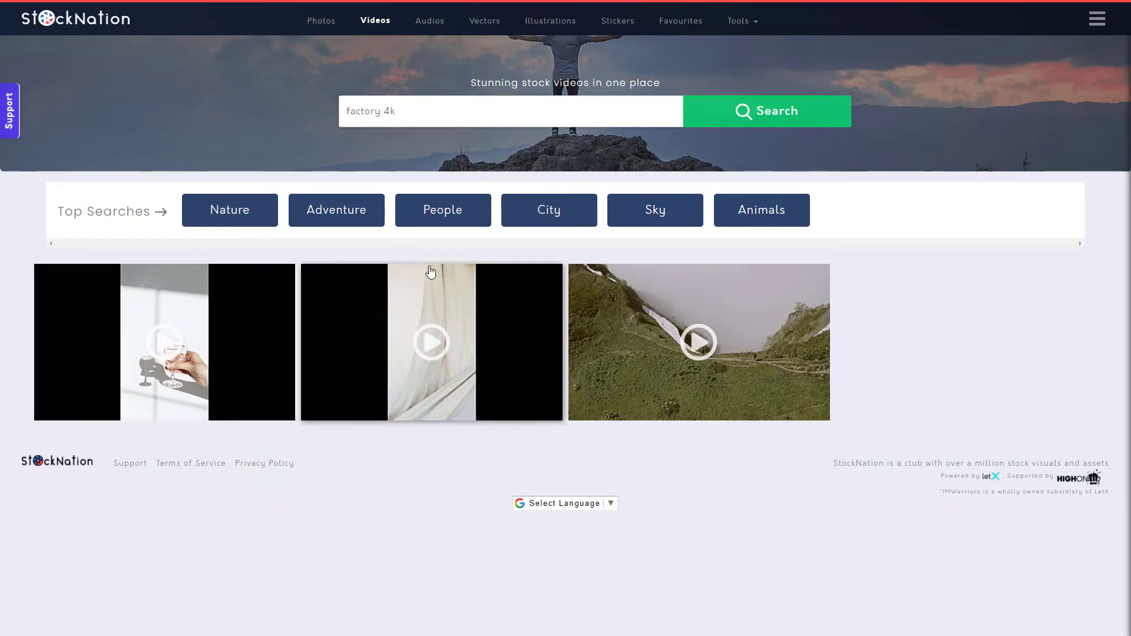
drag(467, 111, 281, 119)
text(coffee)
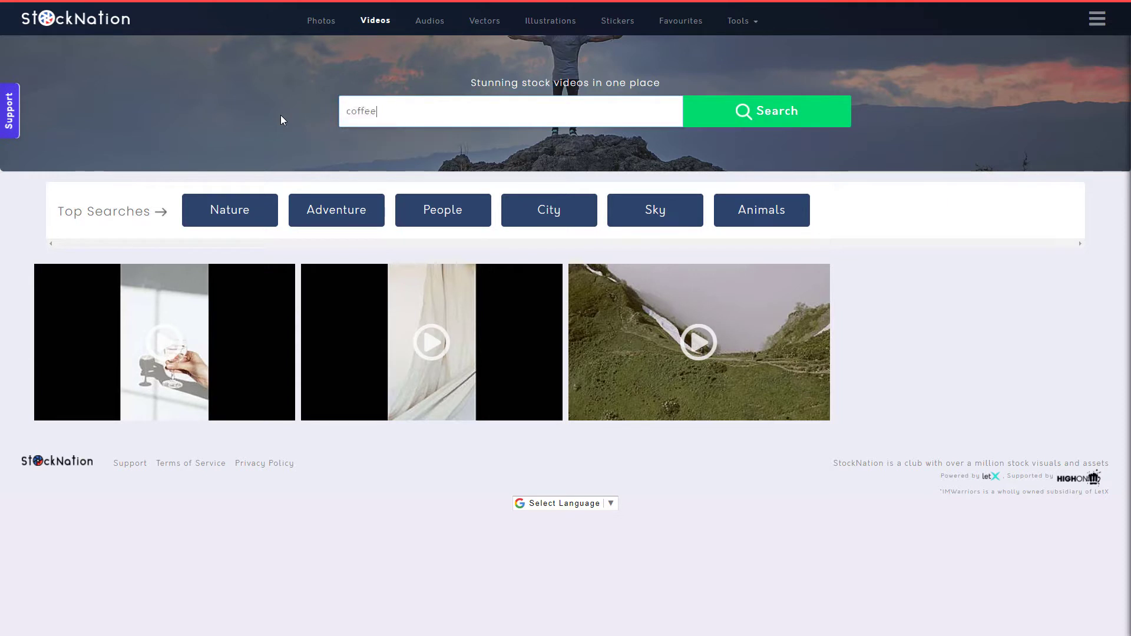
key(Return)
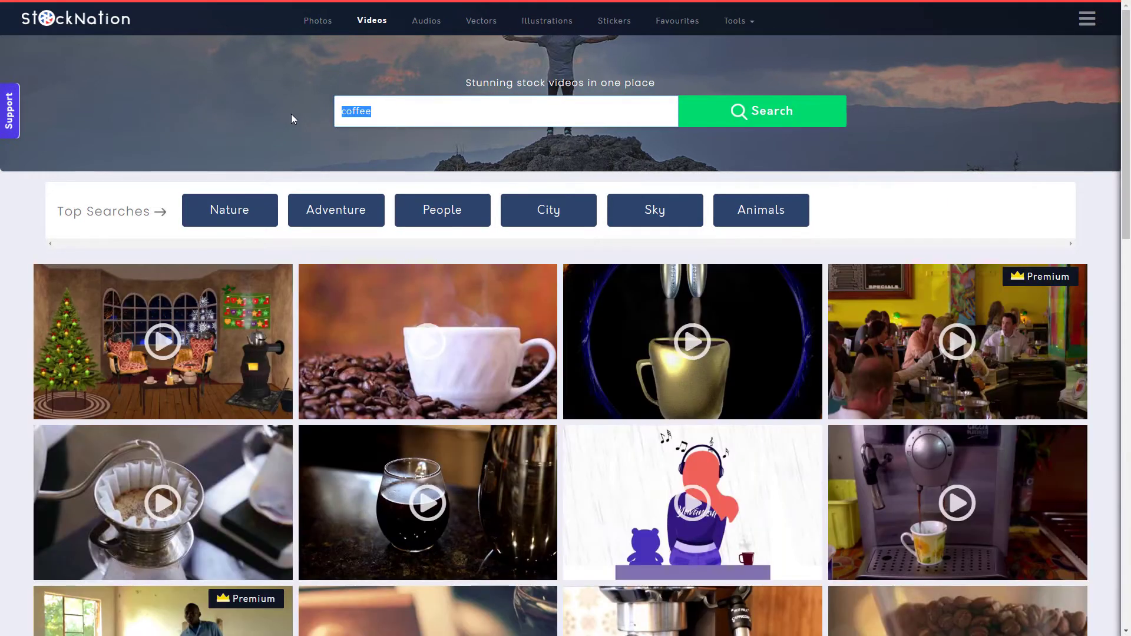
text(fax)
key(BackSpace)
text(ctory 4k)
Step: Search 'factory 4k', preview the sunset mountain clip and check its download sizes
click(740, 109)
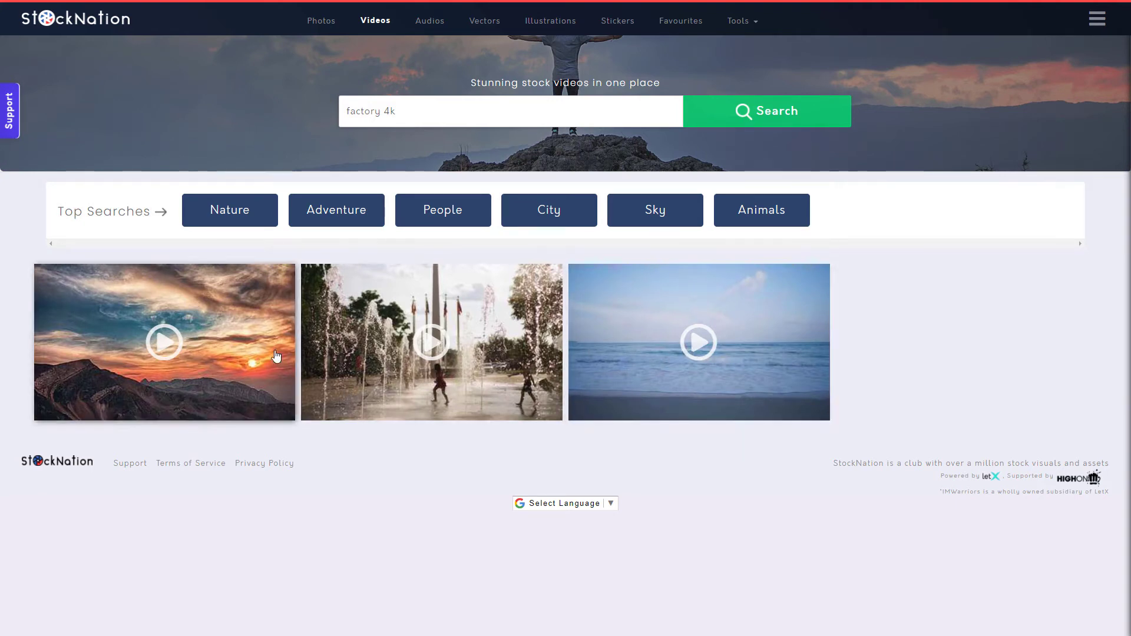
click(223, 345)
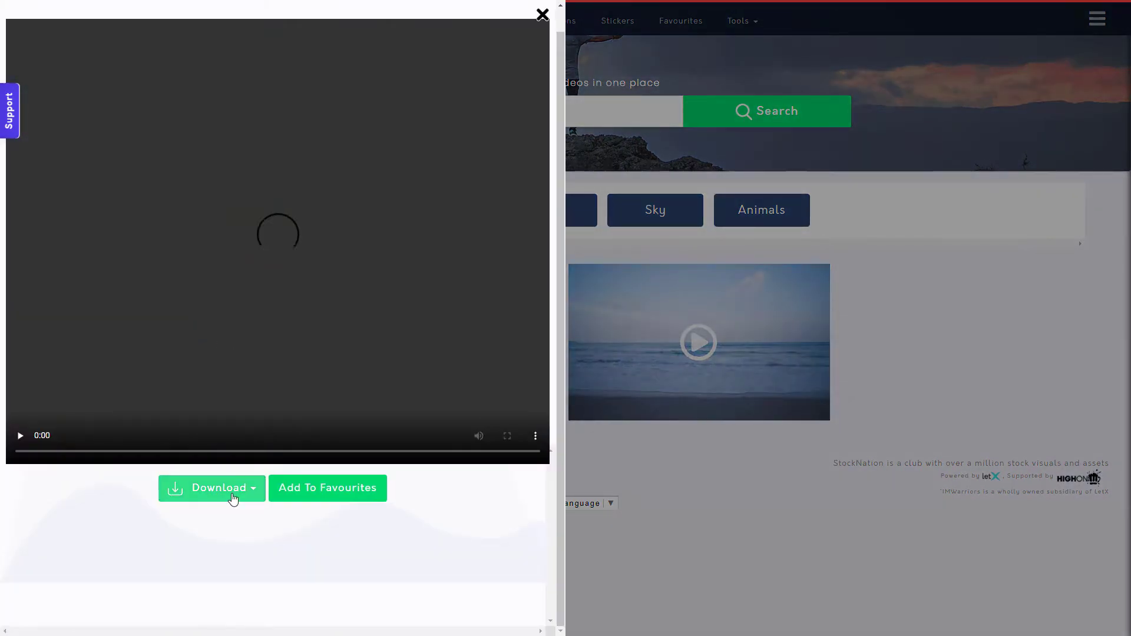
click(232, 496)
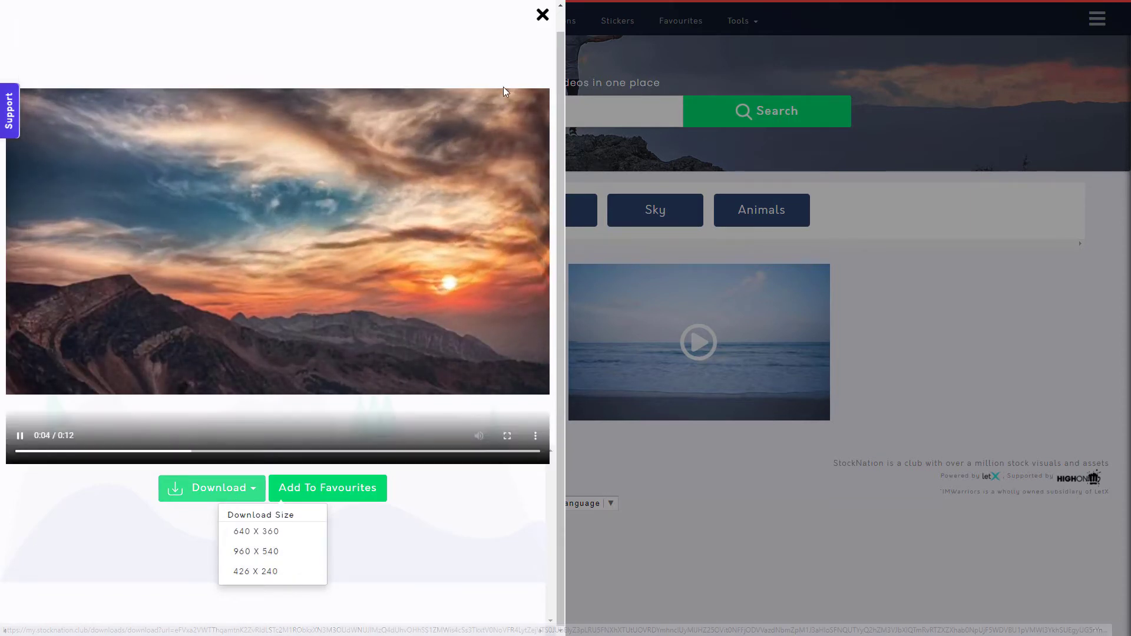
click(542, 16)
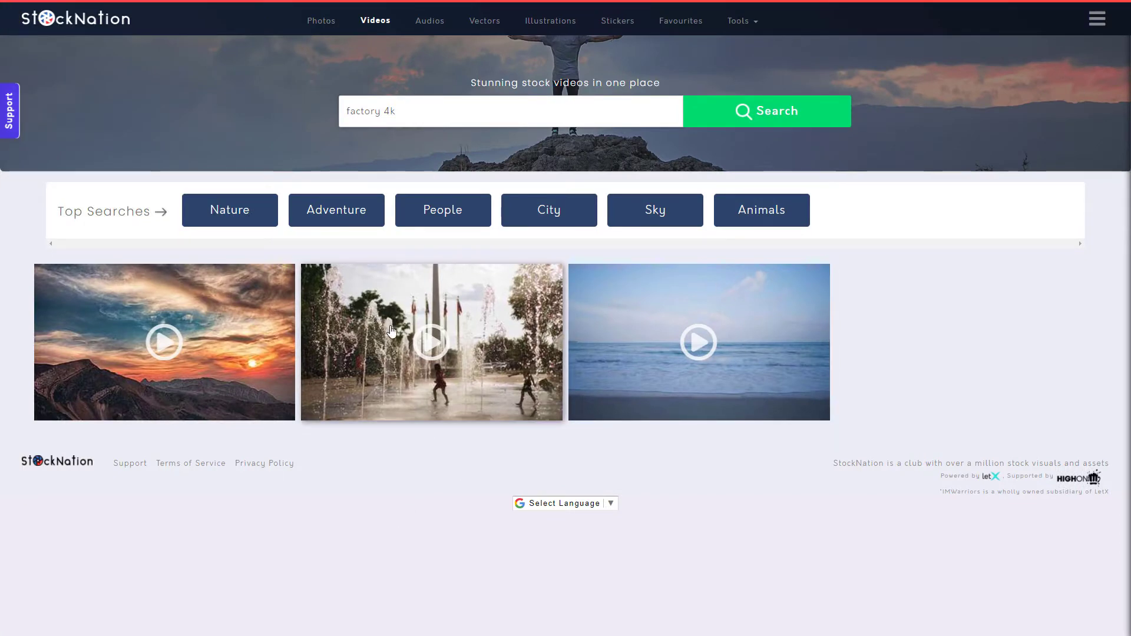
Step: Browse the Sky results with Load More, then enter 'motion background purple' as the query
click(652, 218)
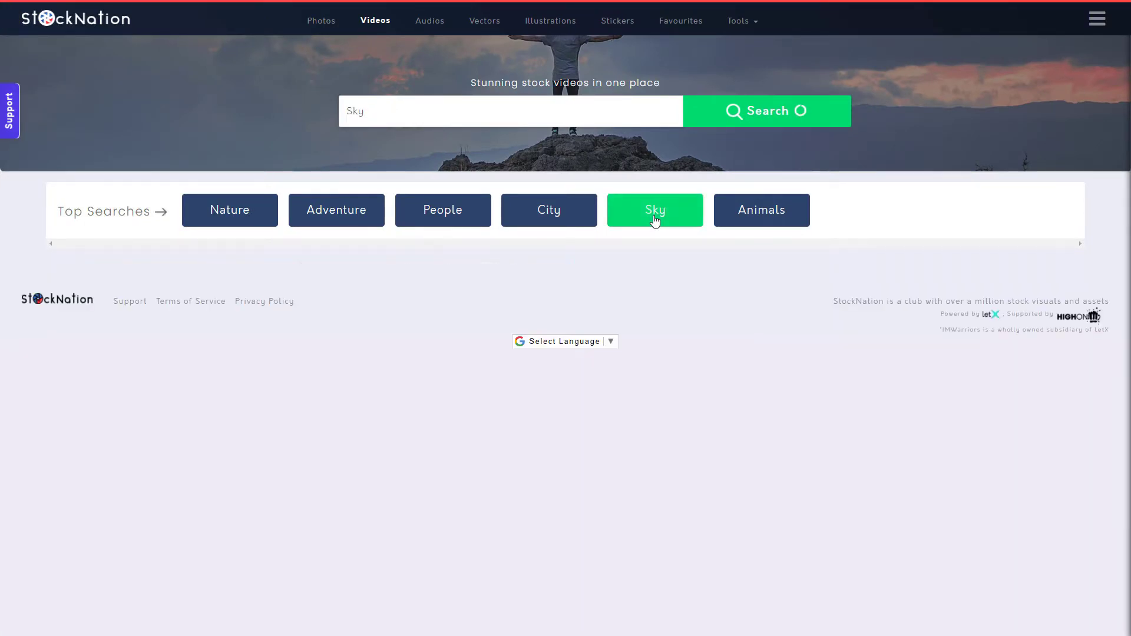
scroll(229, 411, down, 15)
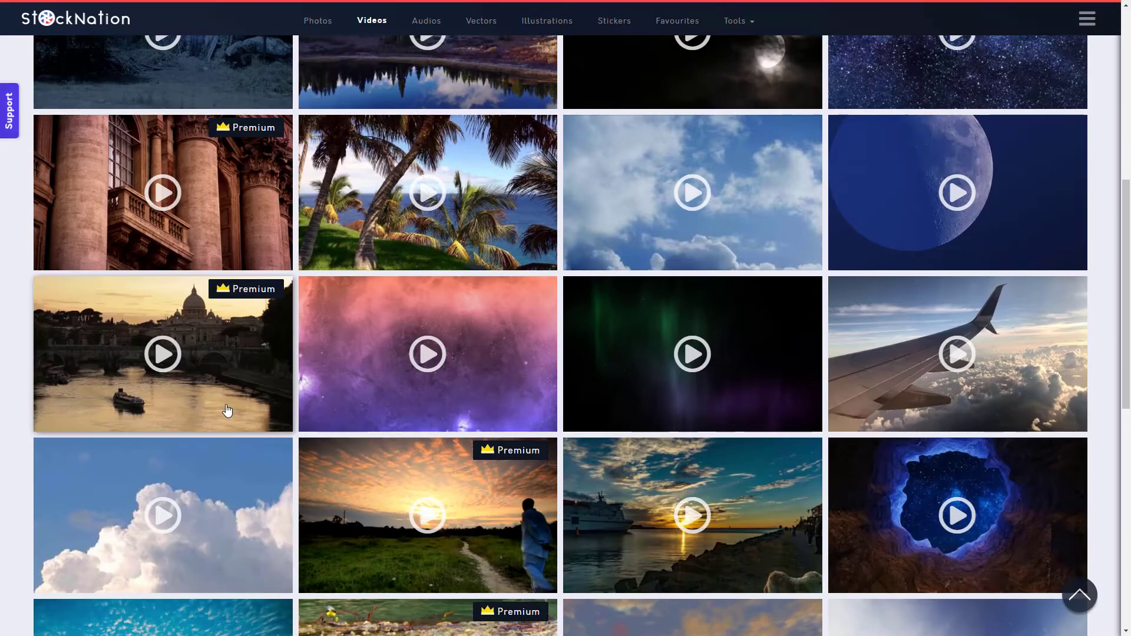
scroll(227, 411, down, 2)
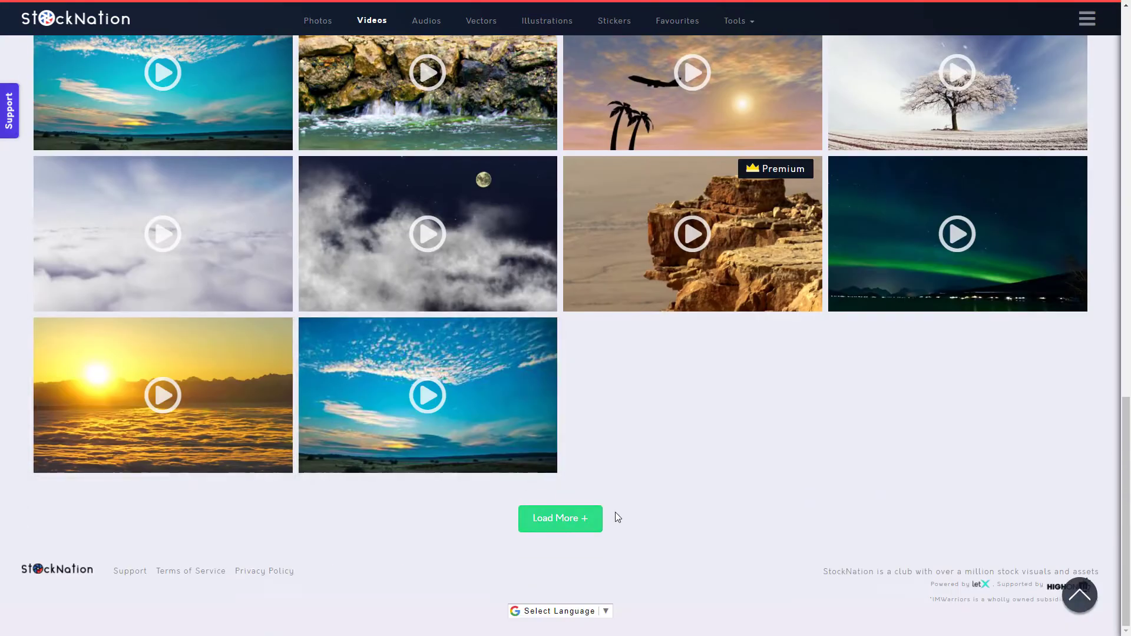
click(579, 525)
scroll(505, 371, down, 7)
scroll(492, 375, up, 6)
scroll(492, 375, up, 20)
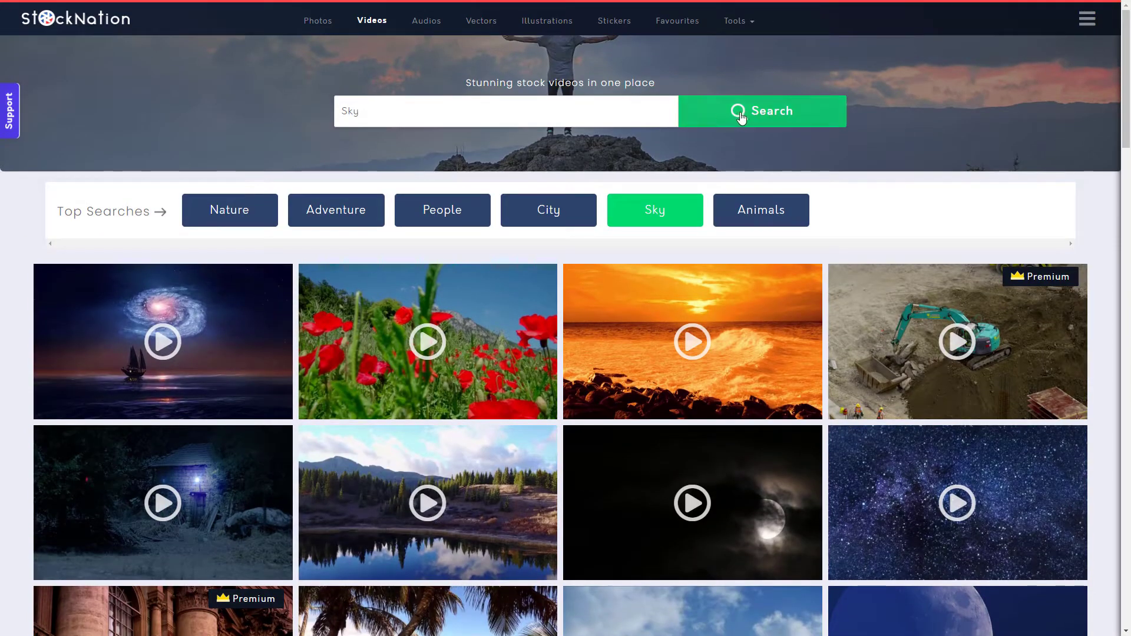
double_click(350, 110)
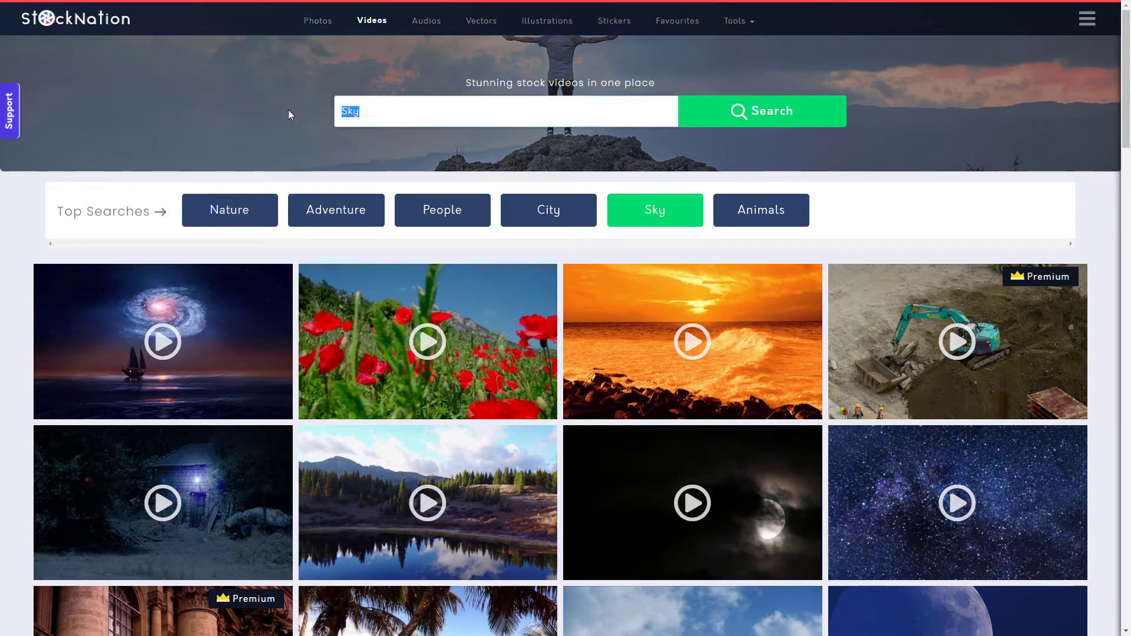
text(motion background)
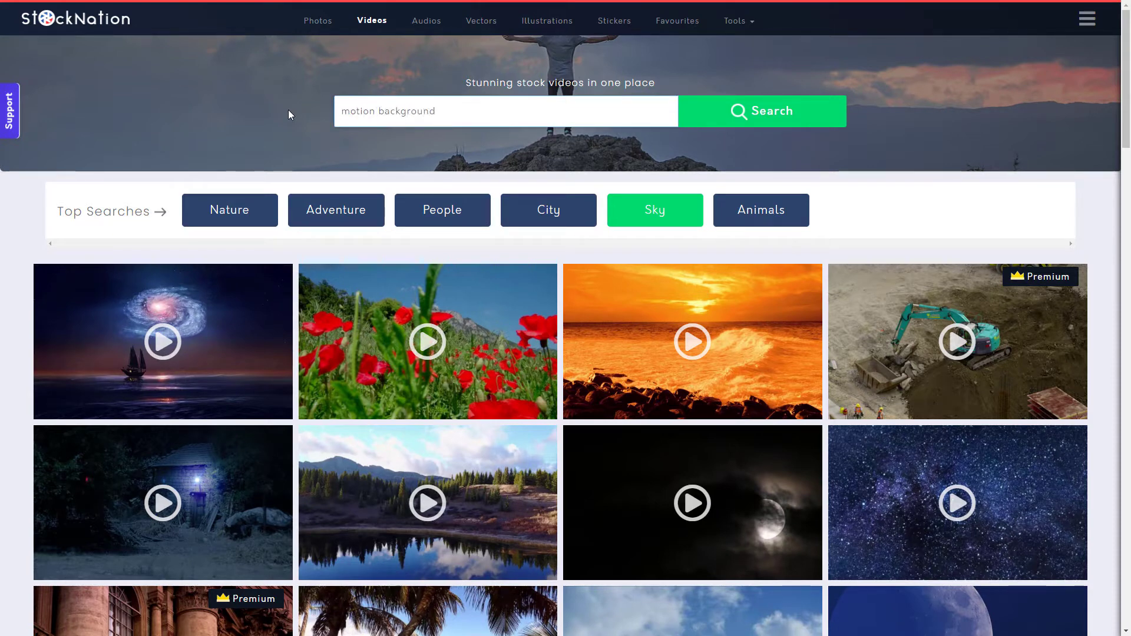
text( purple)
Step: Search 'motion background purple', preview the magenta wave clip, then search just 'background'
click(738, 109)
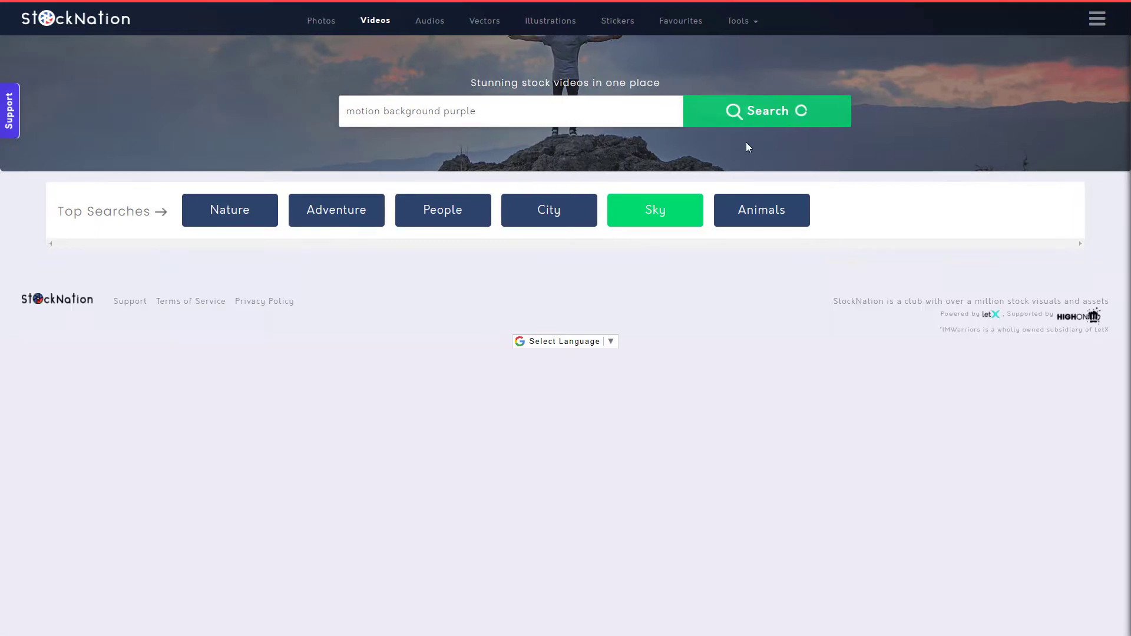
click(165, 346)
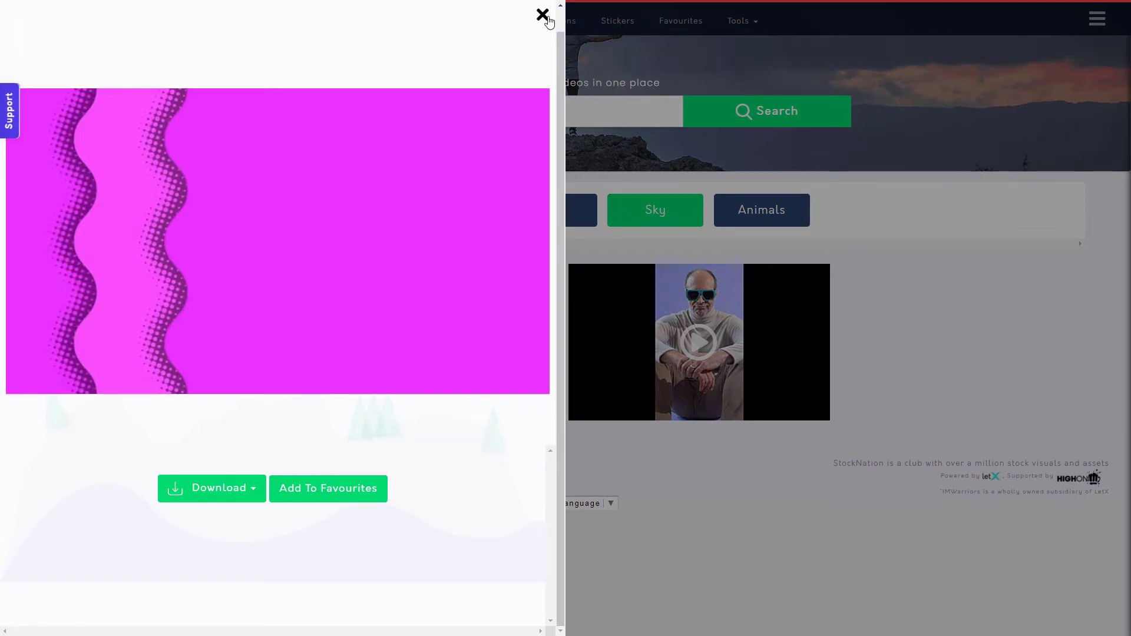
click(543, 14)
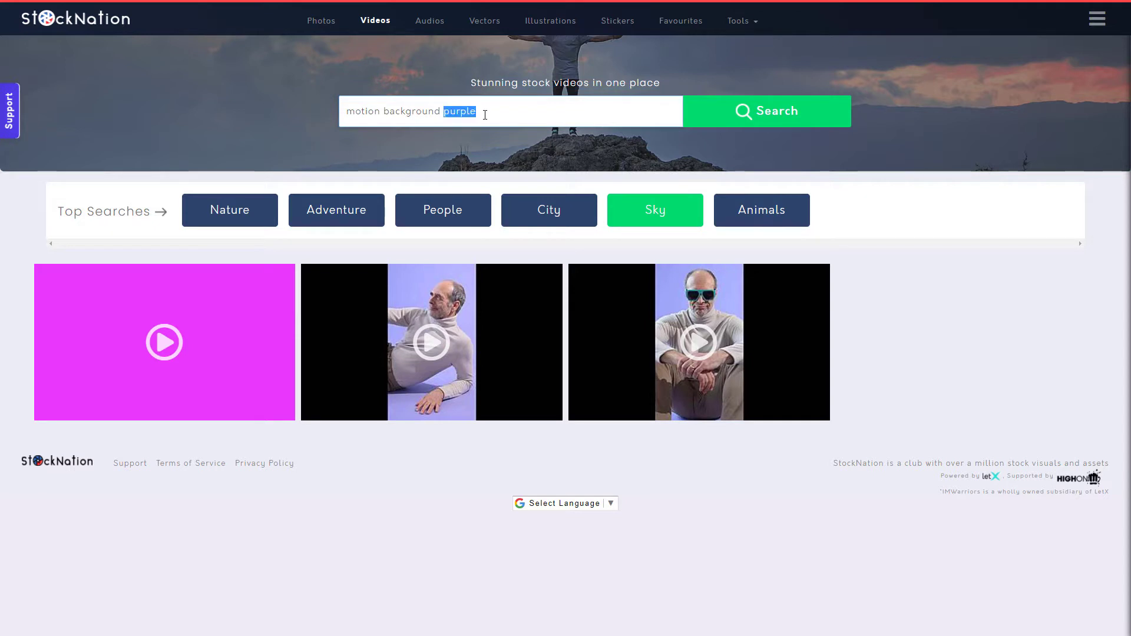
click(735, 122)
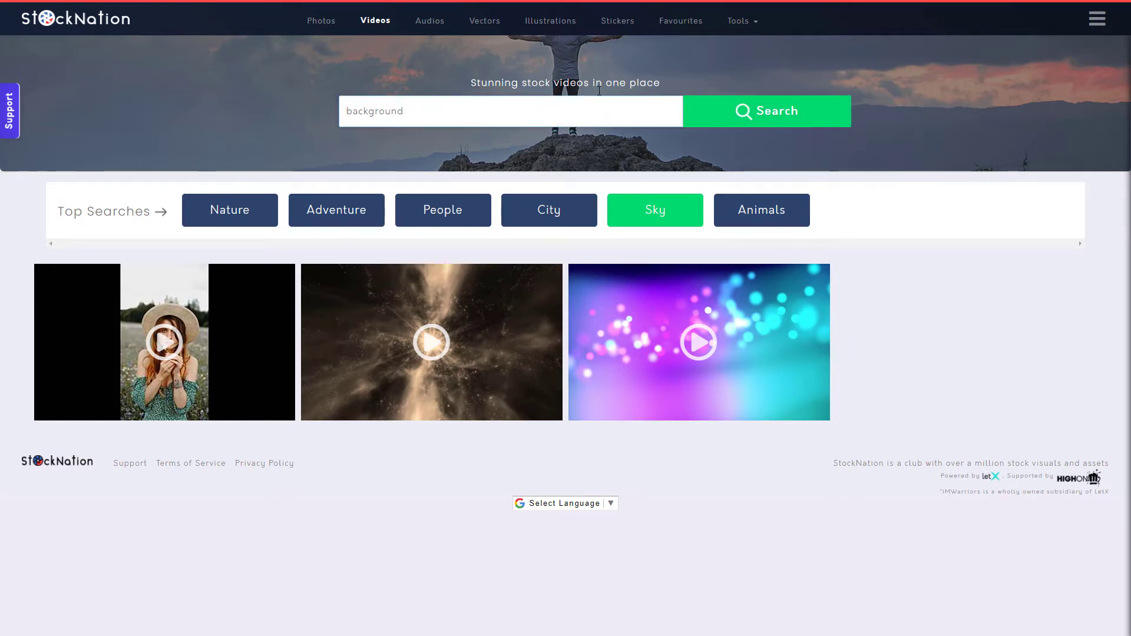
Step: Run the 'background' search and preview the swirling particle clip
click(734, 116)
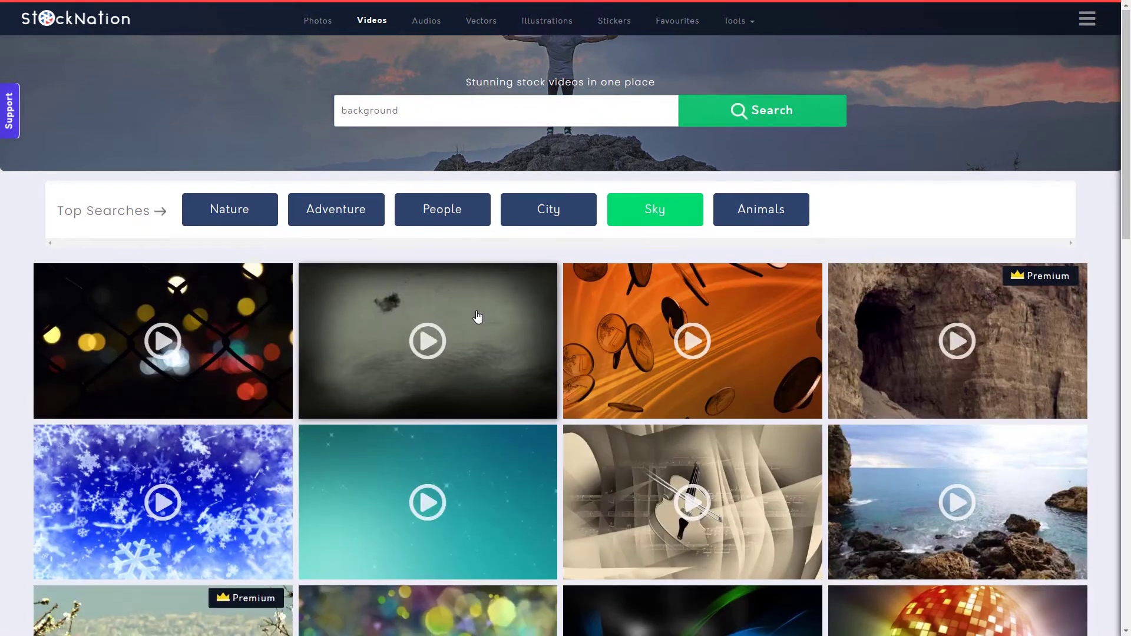
scroll(465, 321, down, 7)
scroll(440, 327, down, 6)
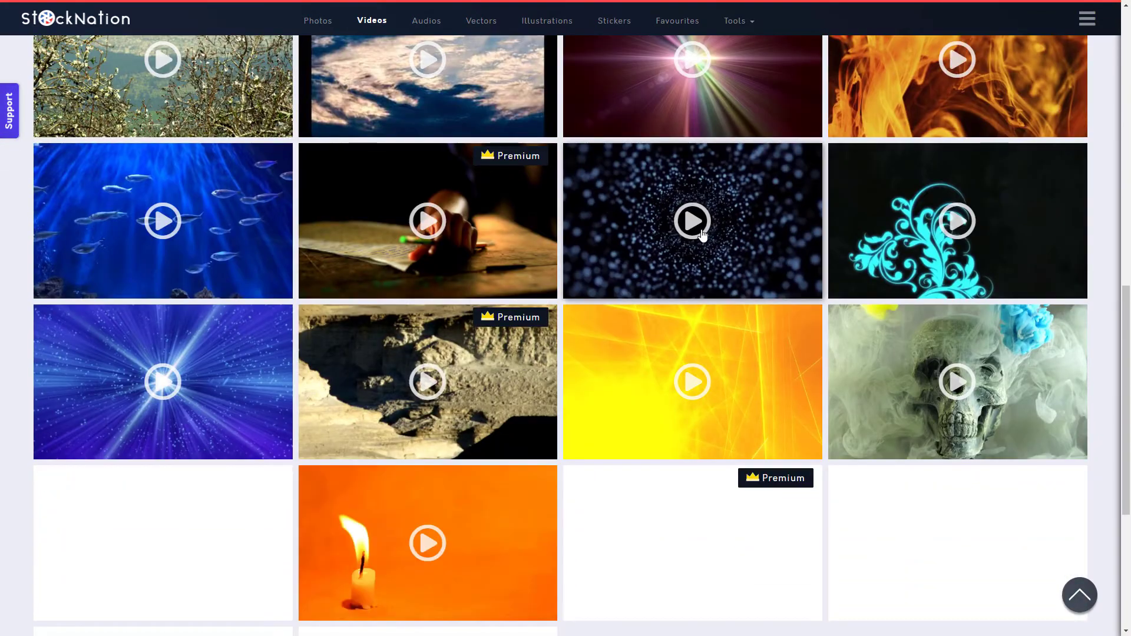
click(702, 235)
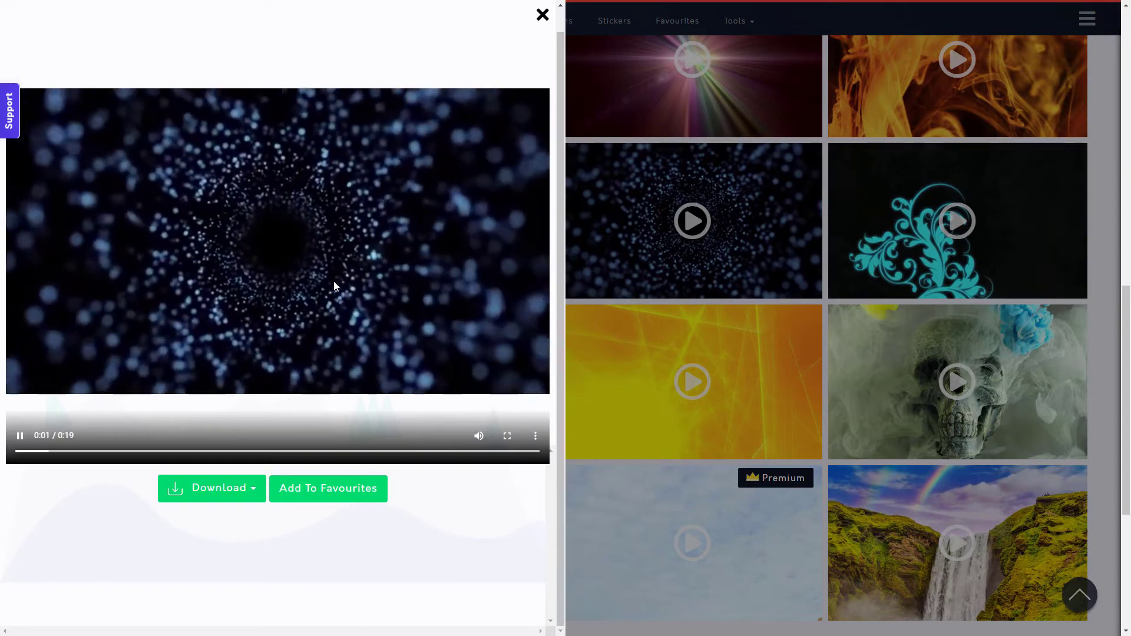
click(543, 14)
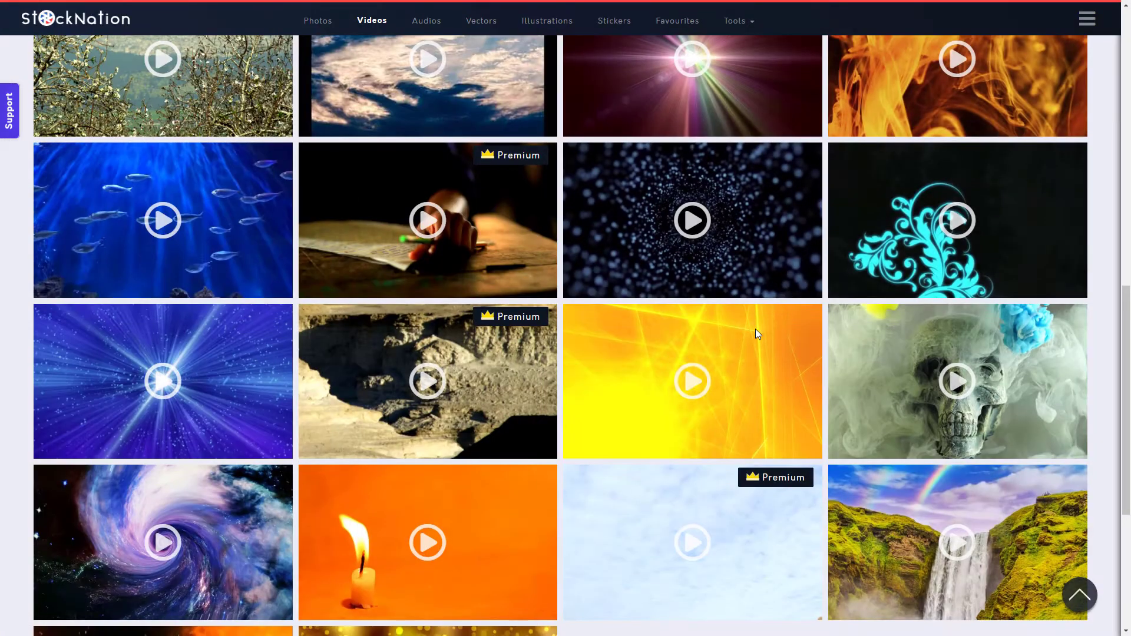
scroll(755, 329, down, 2)
Step: Download the yellow light-streak clip at 1280 X 720
click(690, 263)
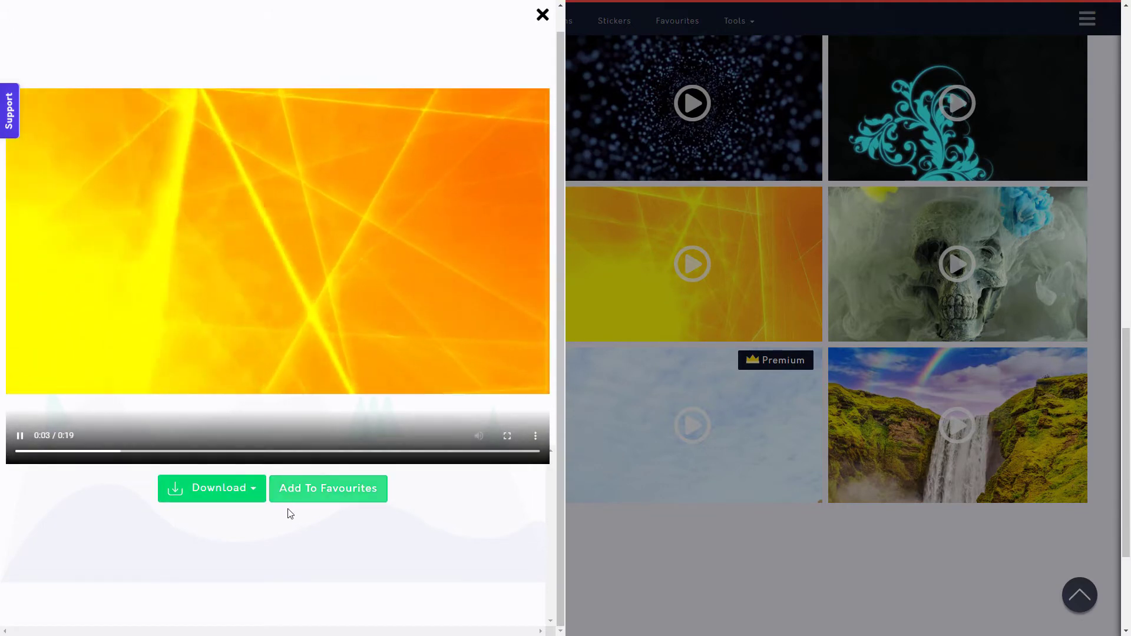
click(252, 488)
click(321, 552)
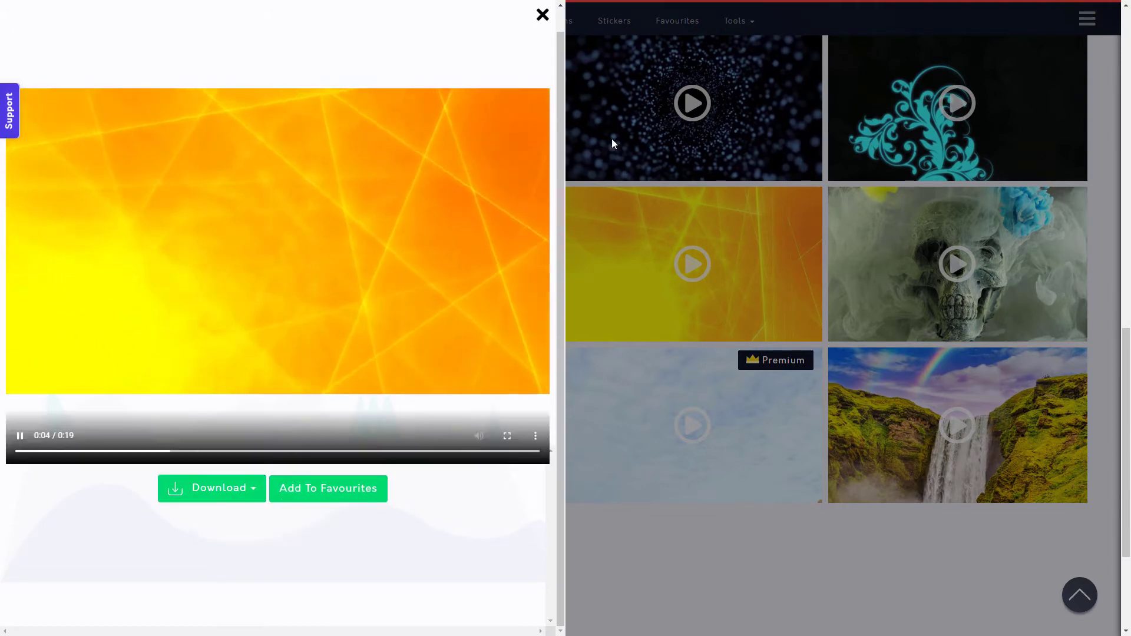
click(542, 14)
Step: Load more background results and scroll through the new clips
scroll(783, 227, down, 3)
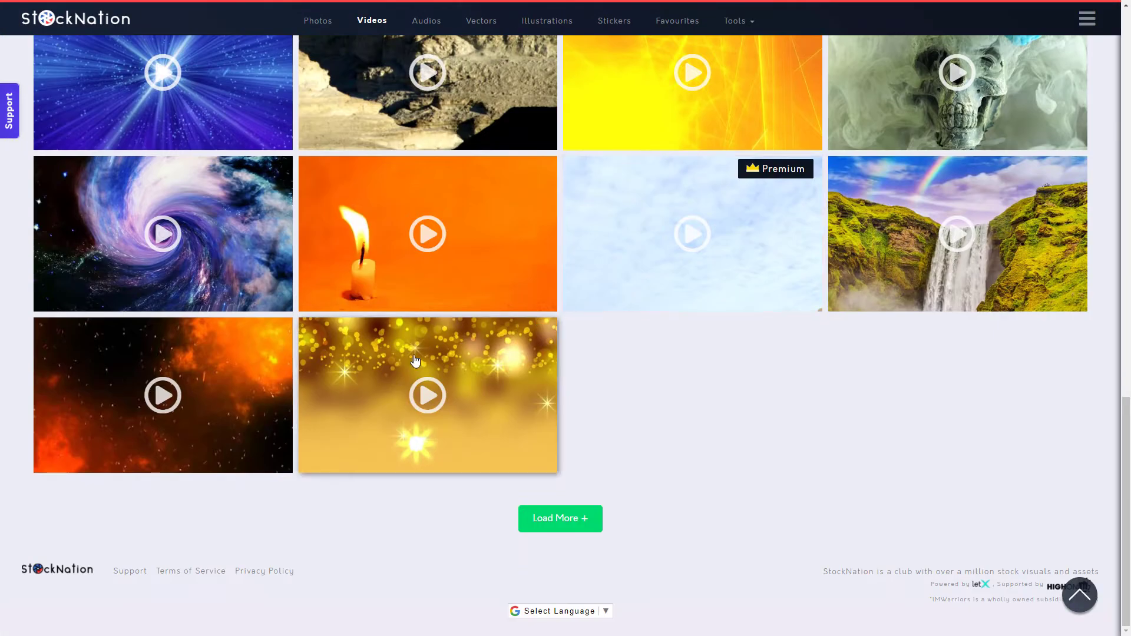
click(552, 514)
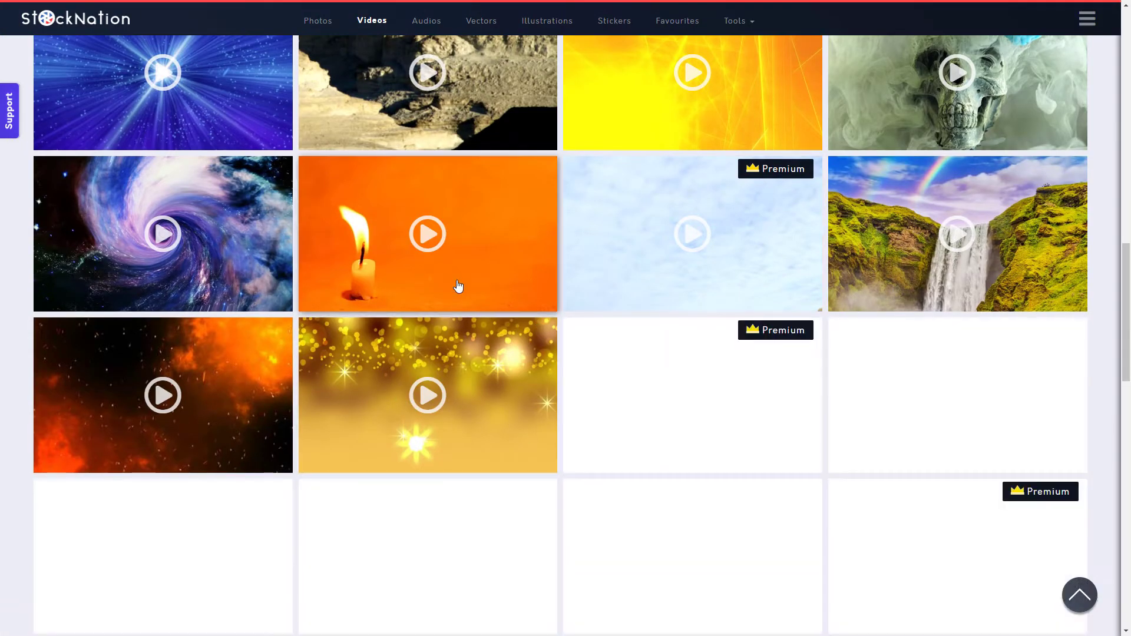
scroll(458, 287, down, 2)
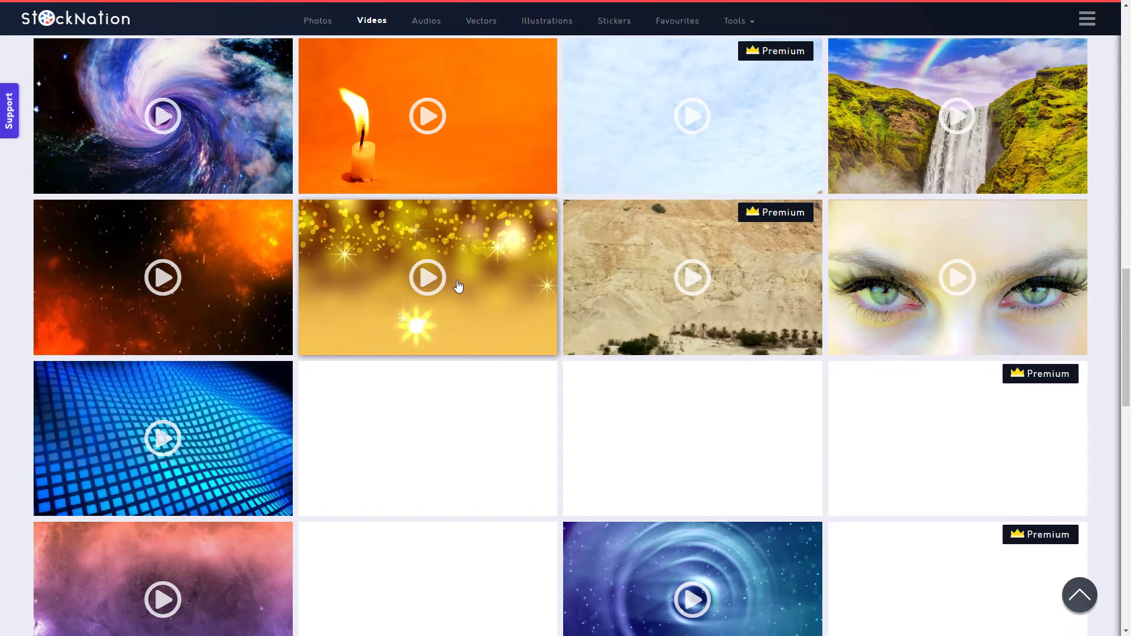
scroll(458, 286, down, 4)
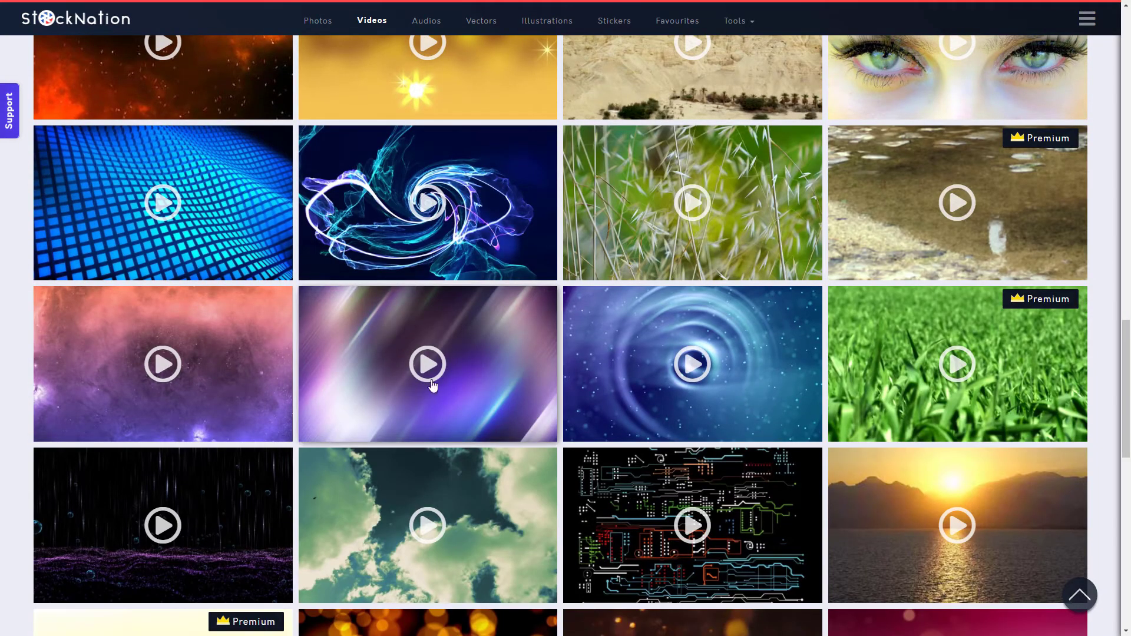
Step: Load another batch of background clips and scroll through the new tiles
scroll(561, 506, down, 10)
click(549, 518)
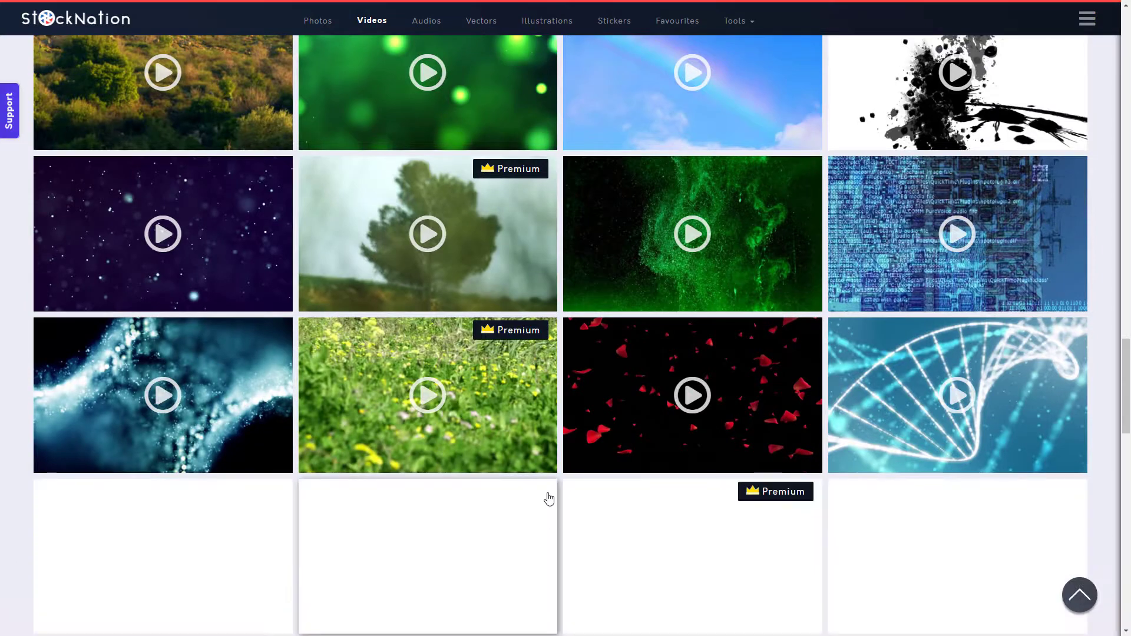
scroll(457, 349, down, 7)
scroll(457, 349, up, 2)
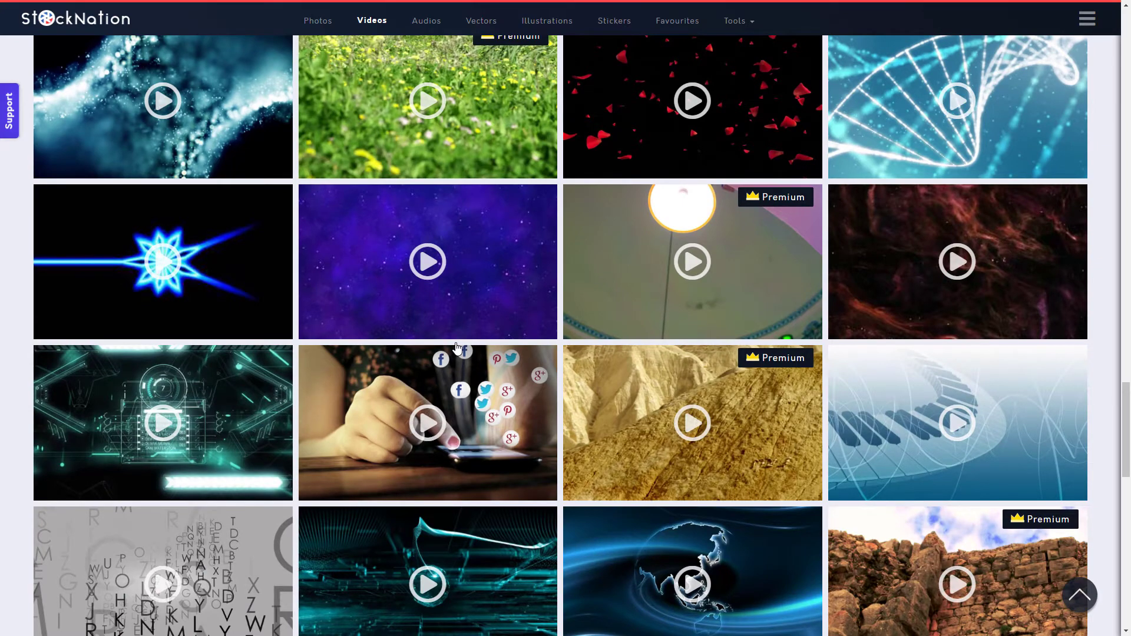
scroll(457, 349, down, 8)
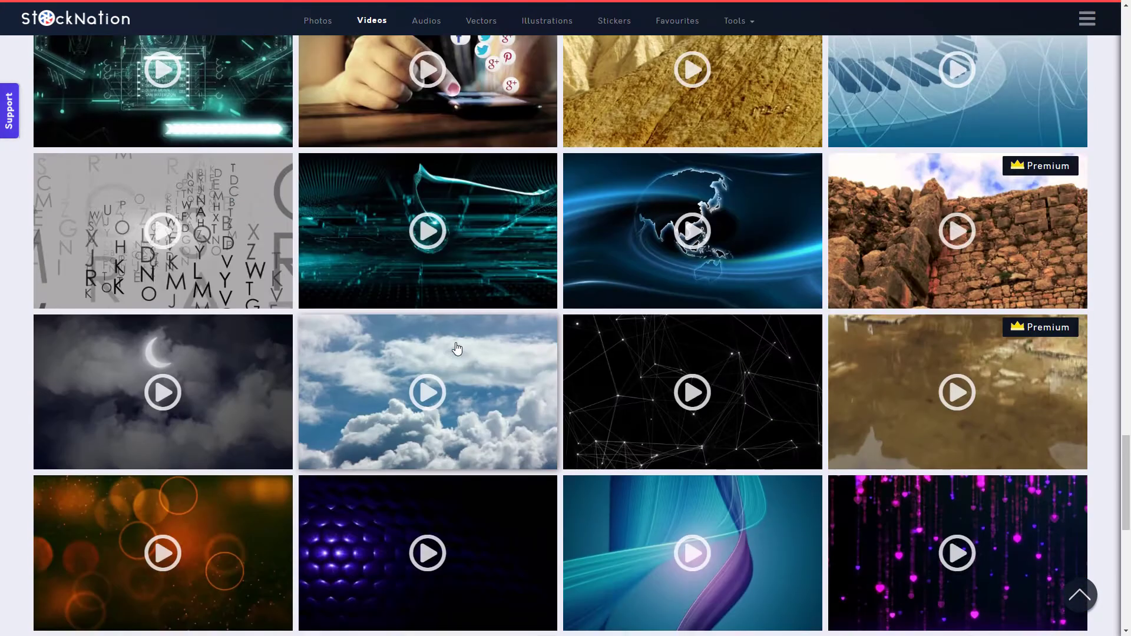
scroll(457, 348, down, 6)
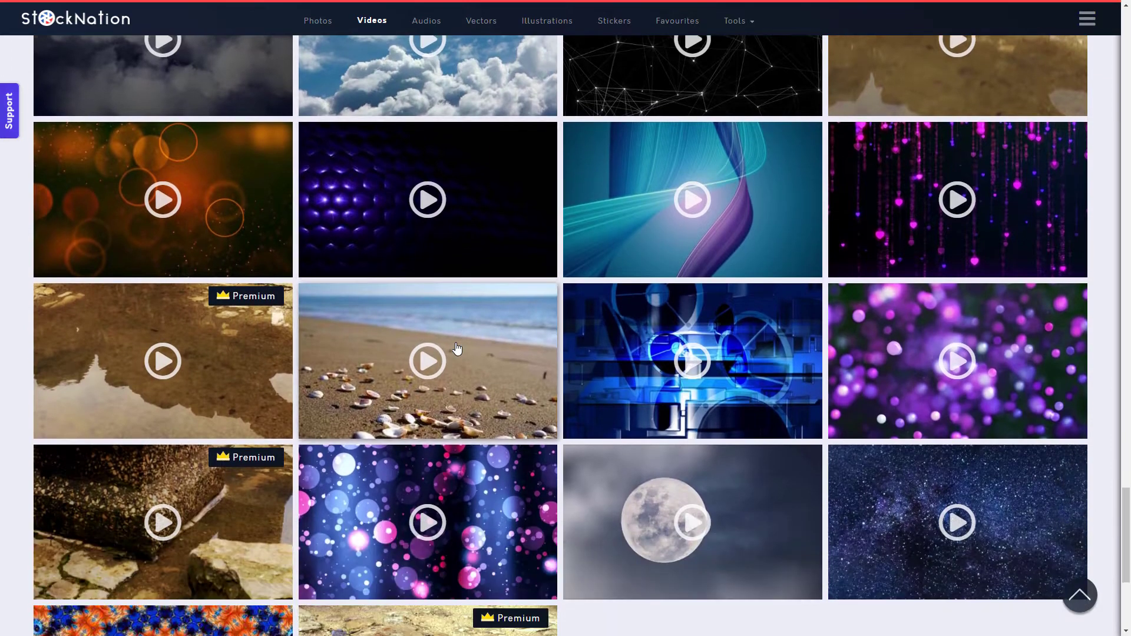
scroll(457, 349, down, 3)
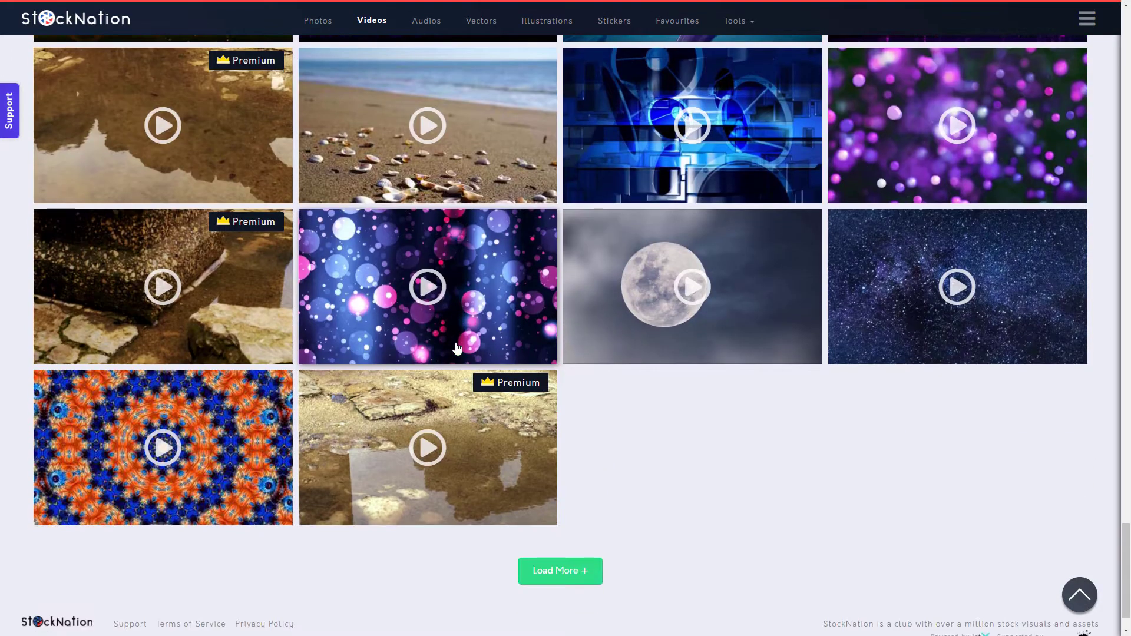
Step: Load two more batches of clips and open the purple low-poly clip preview
click(569, 518)
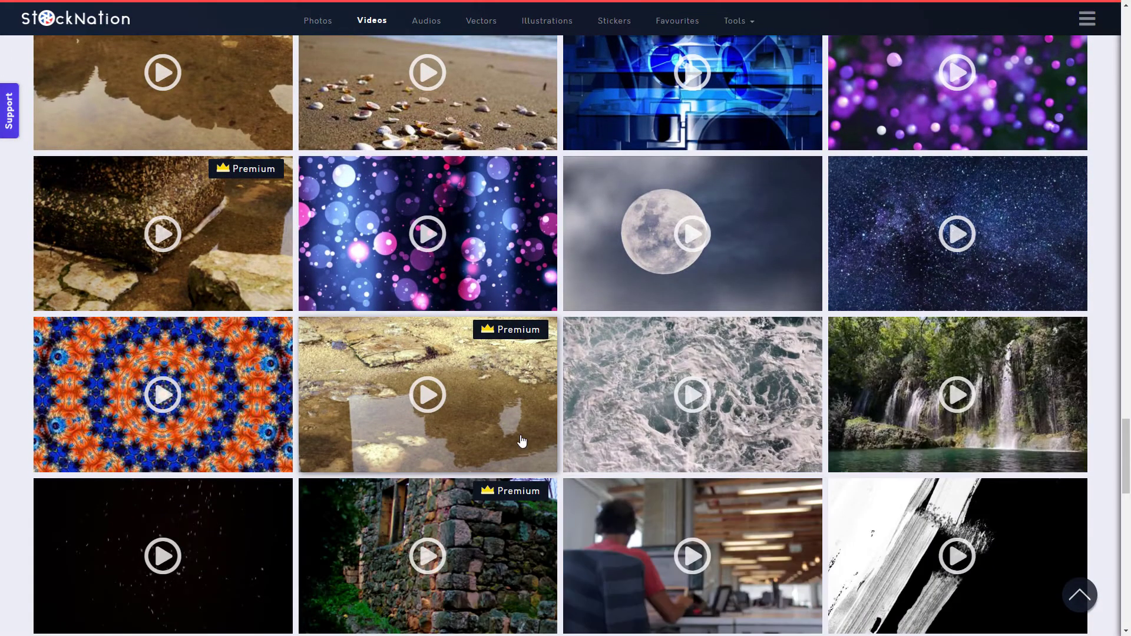
scroll(521, 441, down, 4)
scroll(522, 441, down, 9)
scroll(521, 440, down, 6)
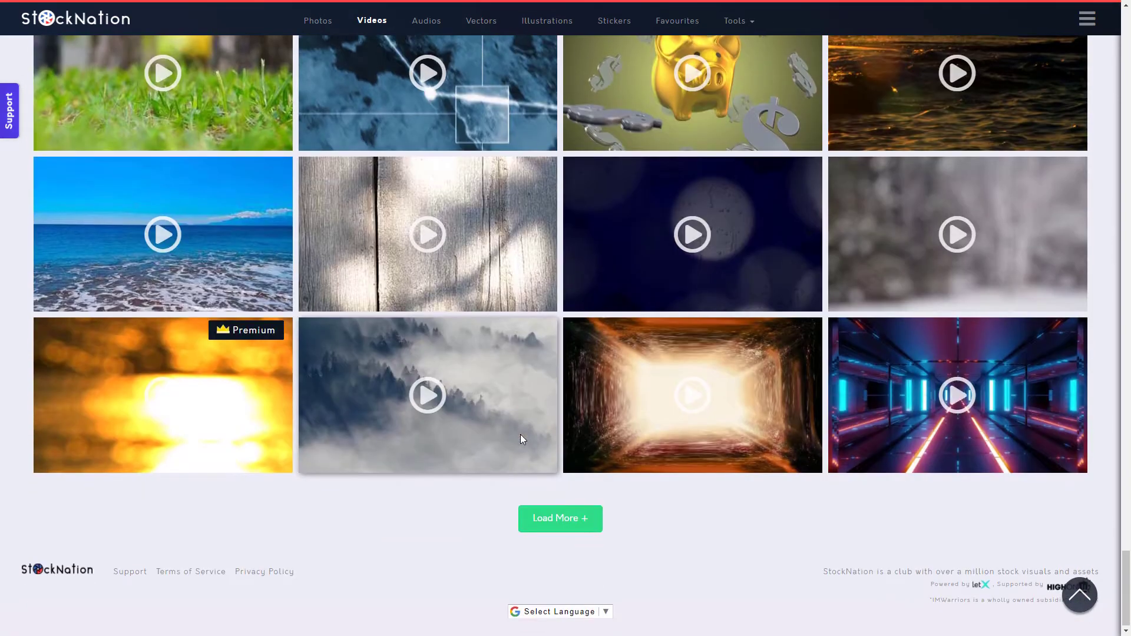
click(557, 526)
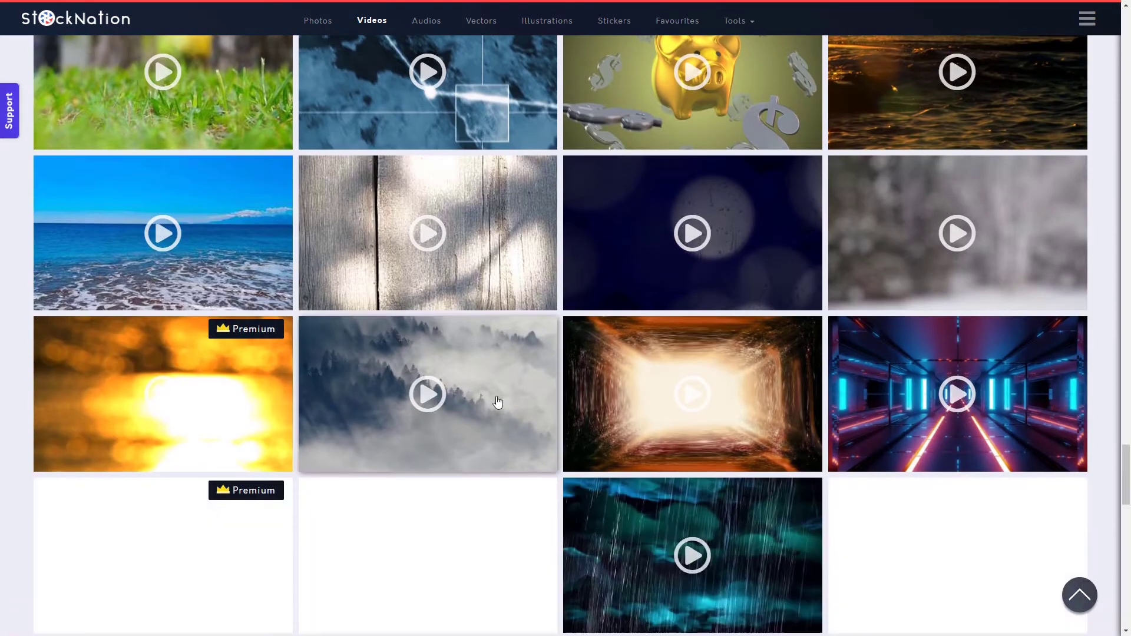
scroll(497, 398, down, 7)
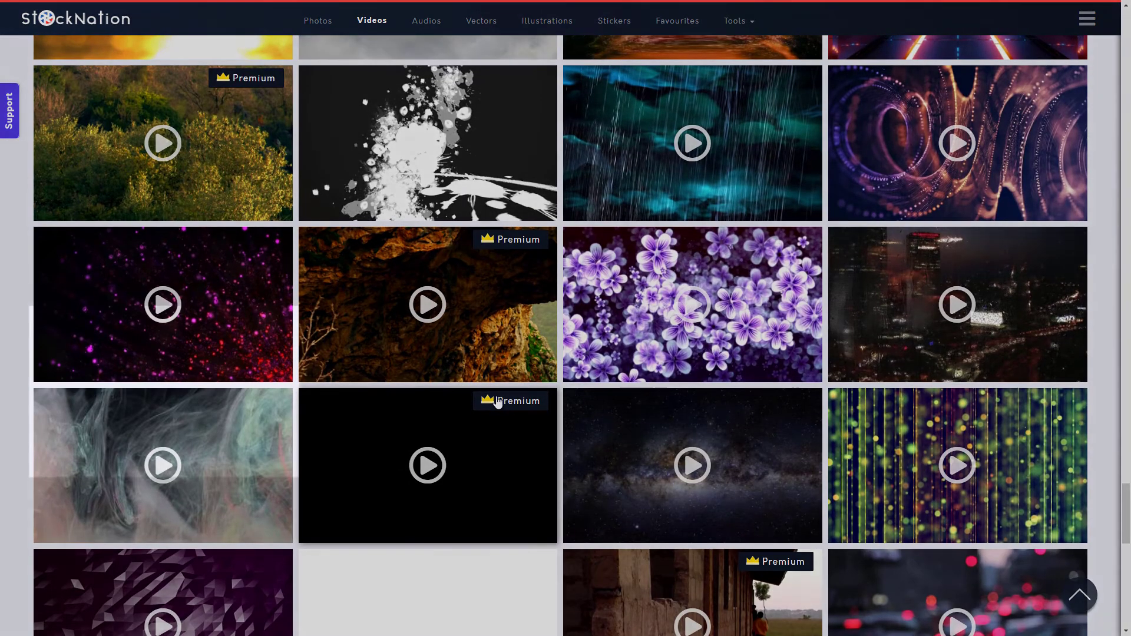
scroll(497, 402, down, 4)
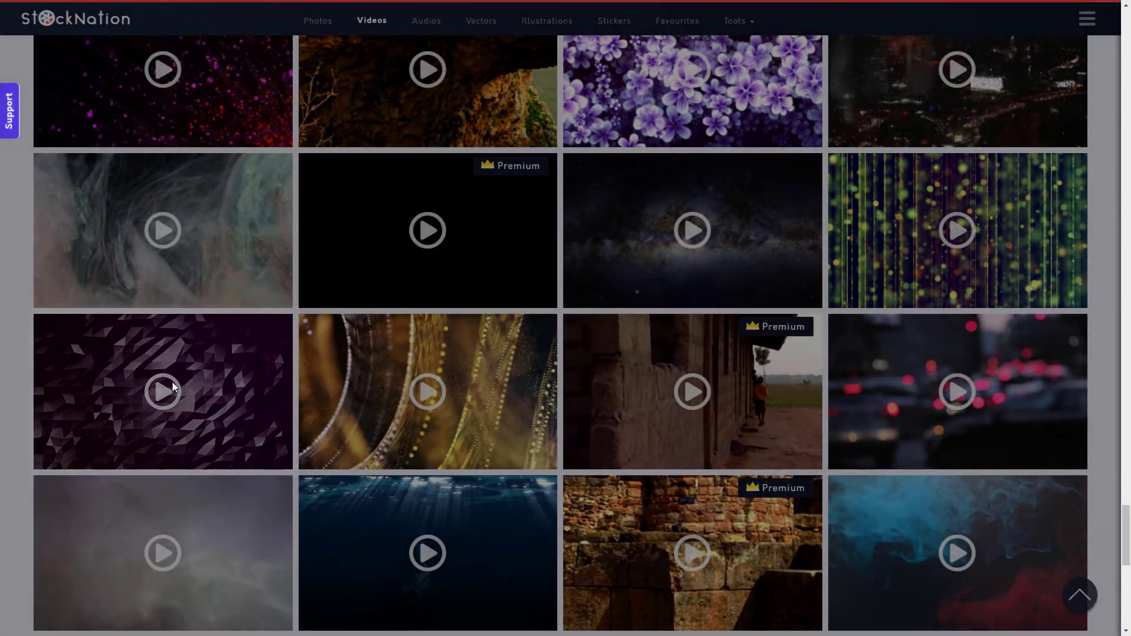
click(170, 384)
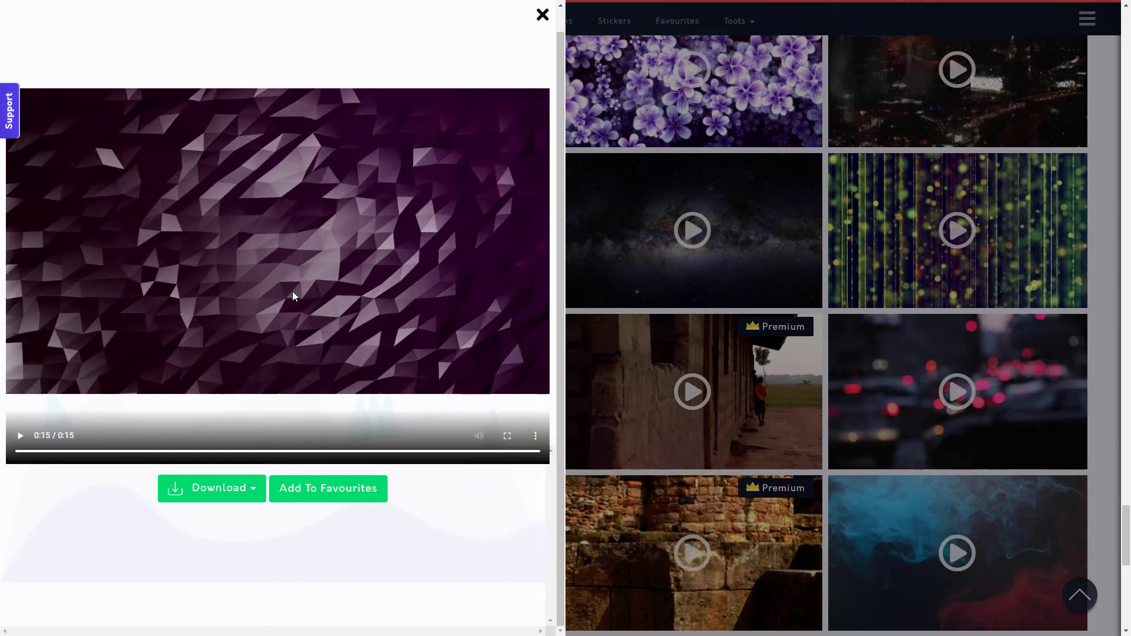
Step: Close the purple clip preview and filter Favourites to the two saved videos
click(540, 16)
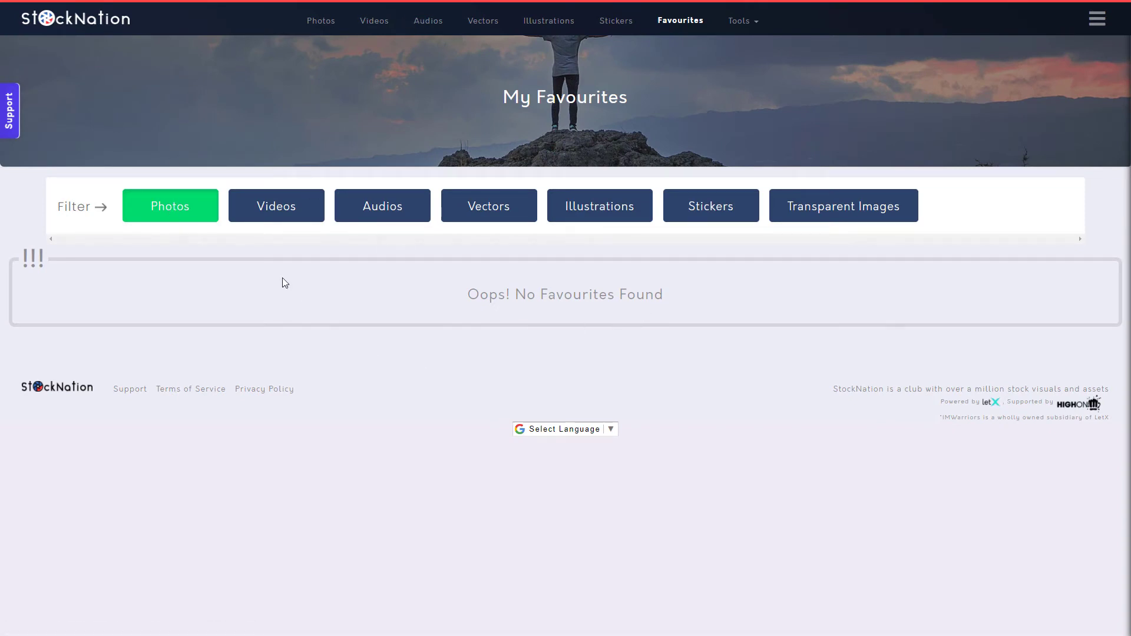
click(269, 217)
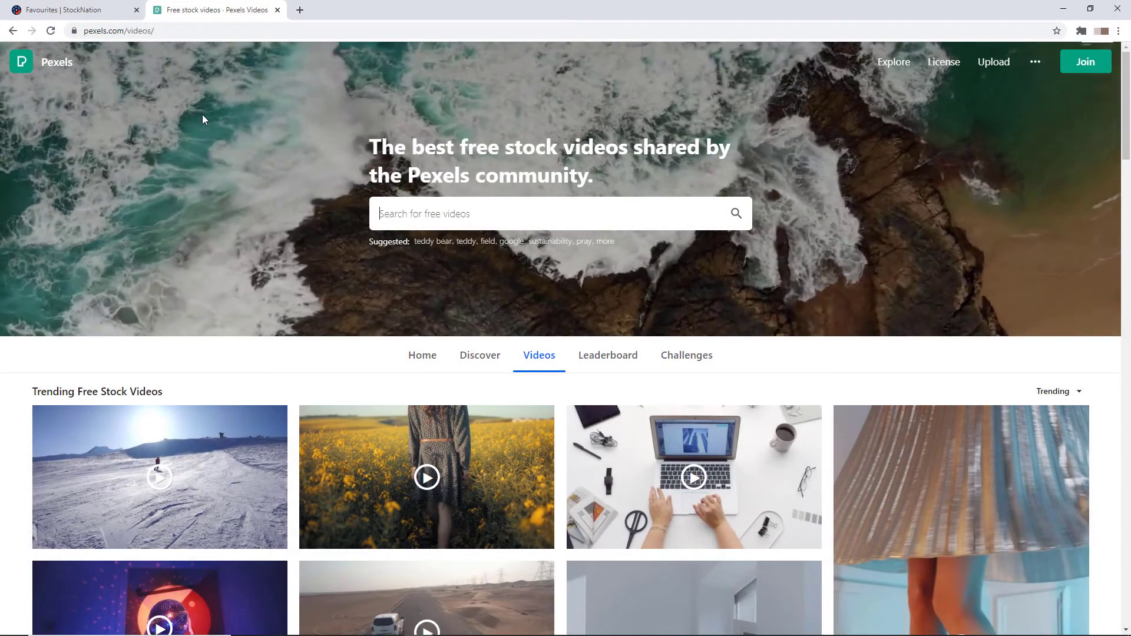
Step: Search Pexels for 'donut' videos, then switch back to the StockNation Favourites tab
click(398, 211)
text(donut)
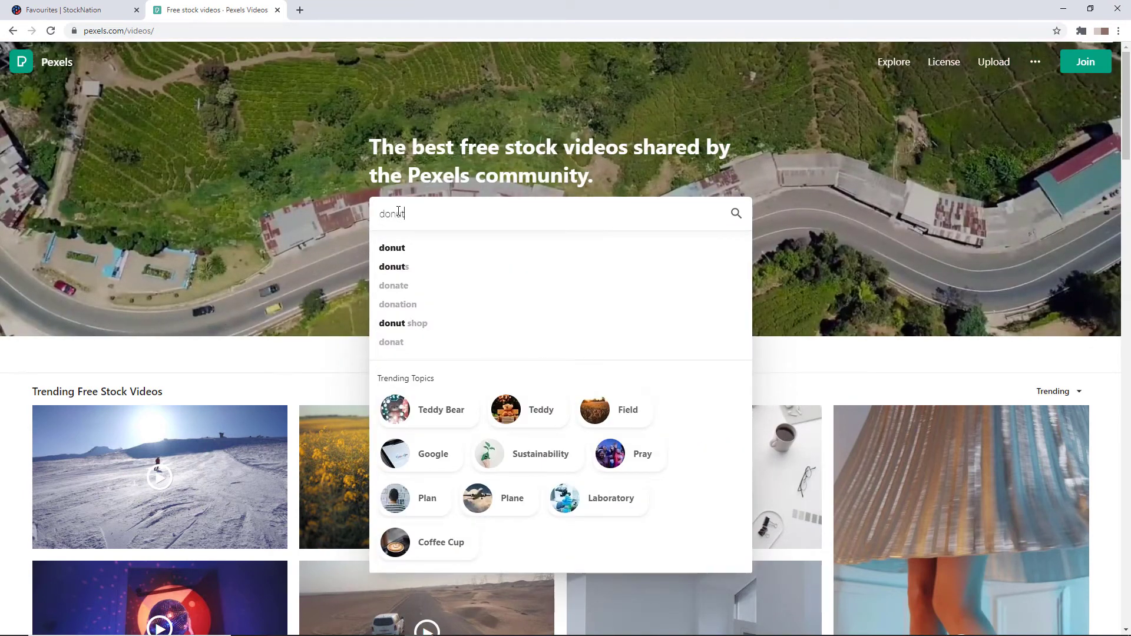
key(Return)
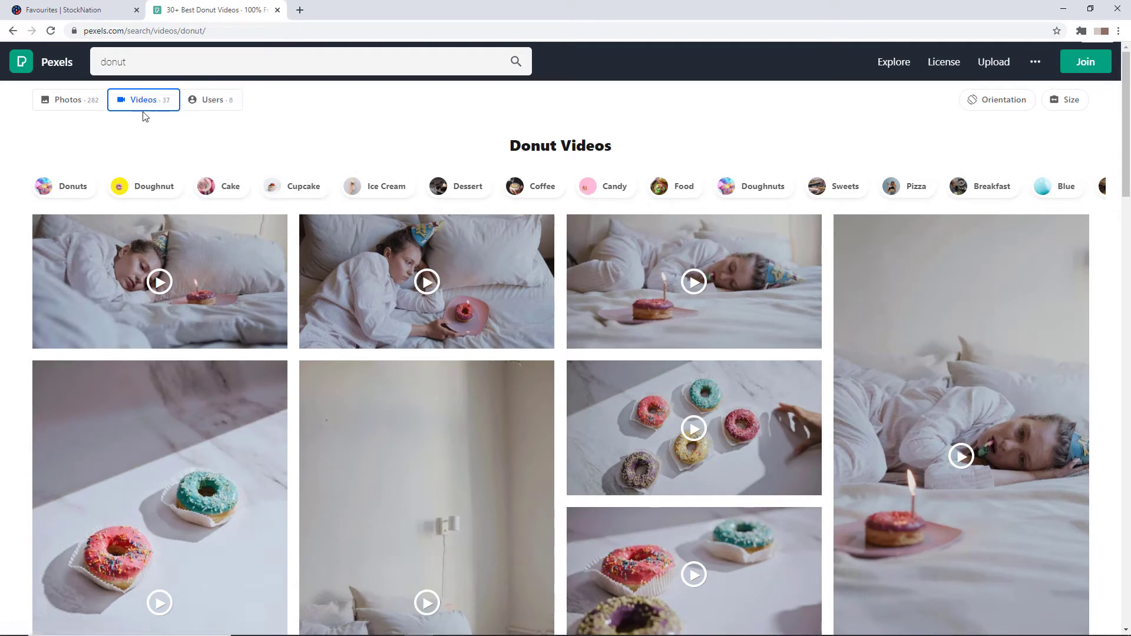
click(82, 10)
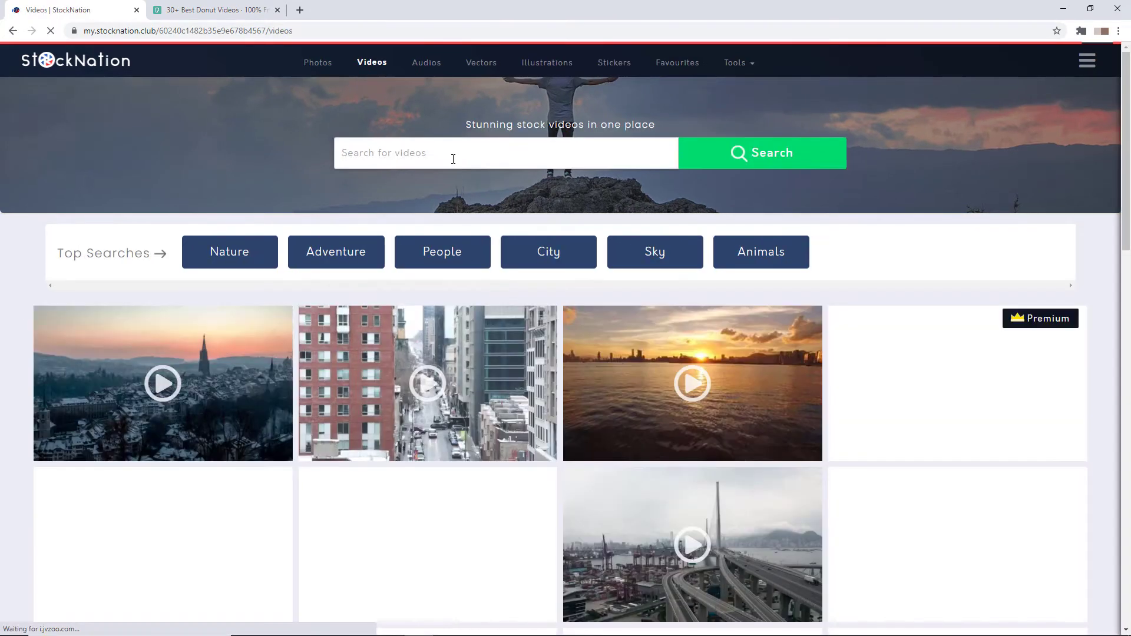
Step: Search StockNation videos for 'donut' to get three clips, then check the Pexels donut results
click(452, 158)
text(donut)
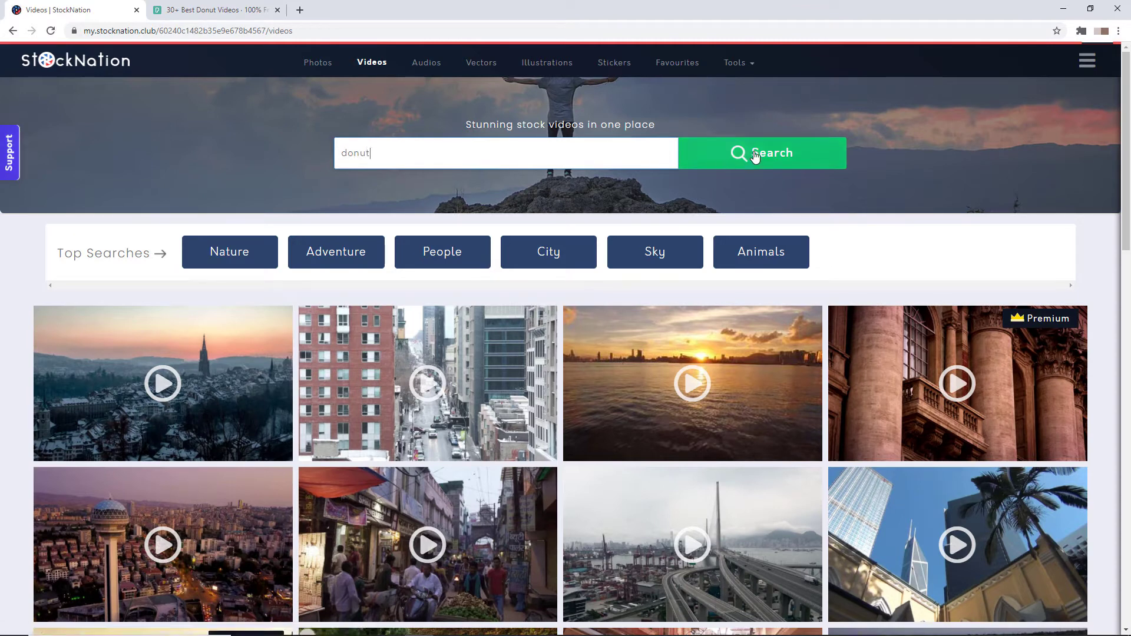
click(755, 155)
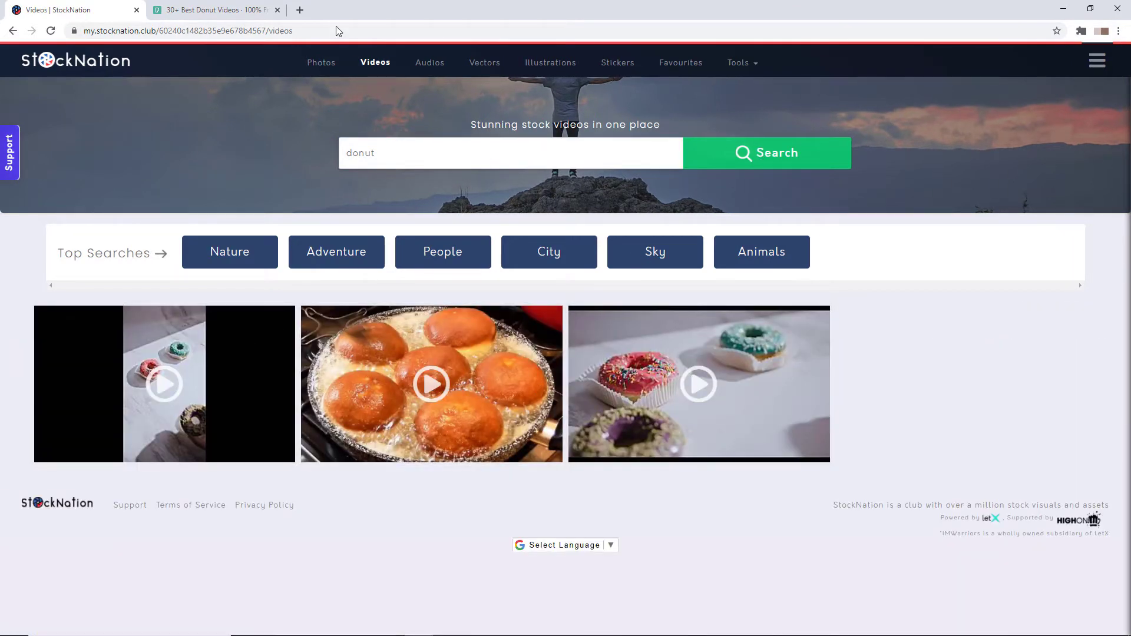
click(206, 10)
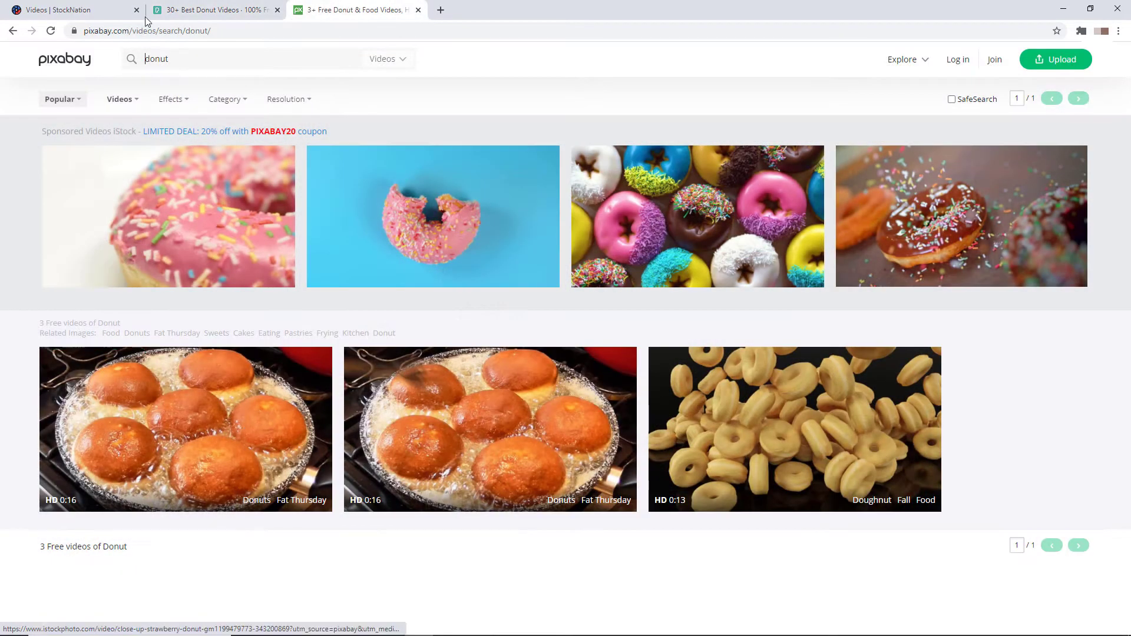
Step: Move the StockNation tab after Pexels and compare its donut results with Pexels and Pixabay
click(151, 10)
drag(151, 10, 206, 9)
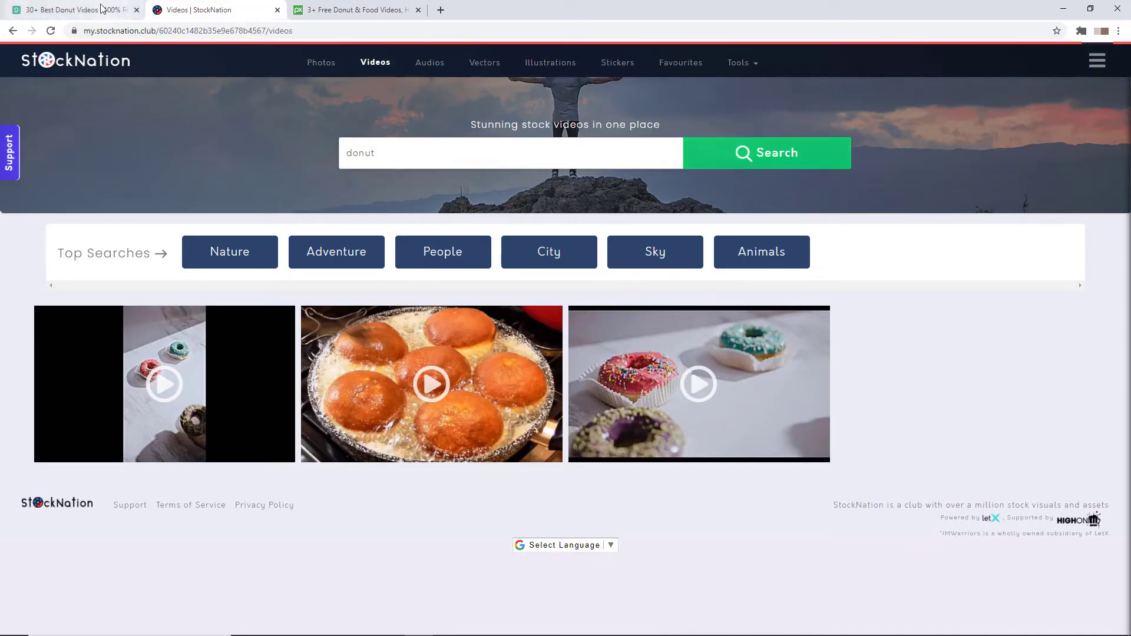
click(101, 9)
click(201, 10)
click(331, 8)
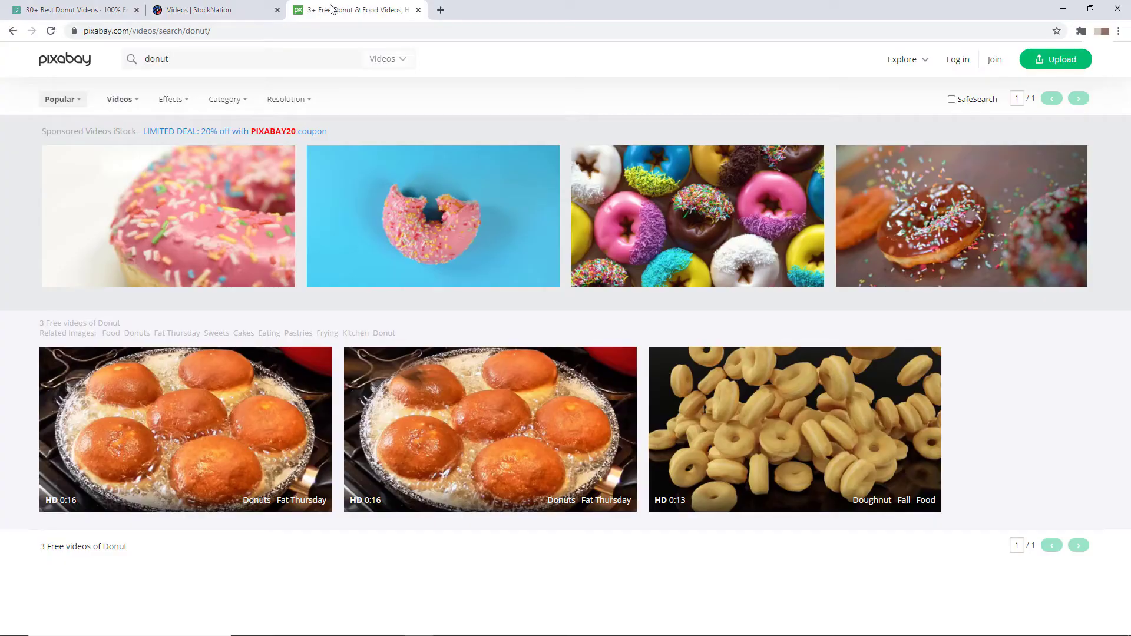
click(245, 12)
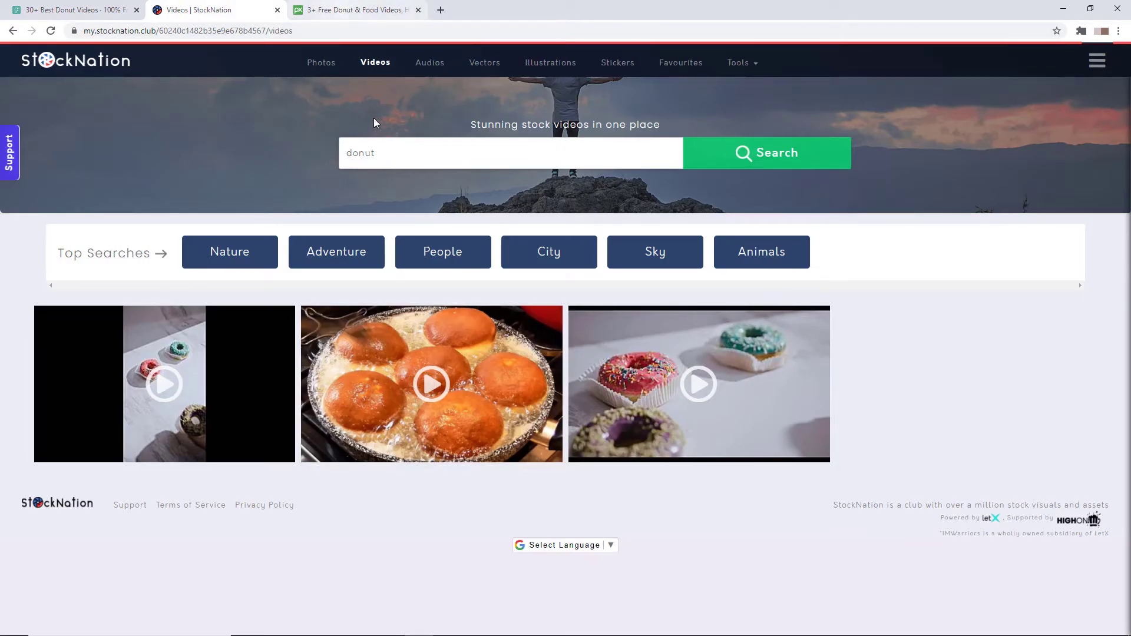
Step: Preview StockNation's fried donuts clip and check its download sizes
click(436, 394)
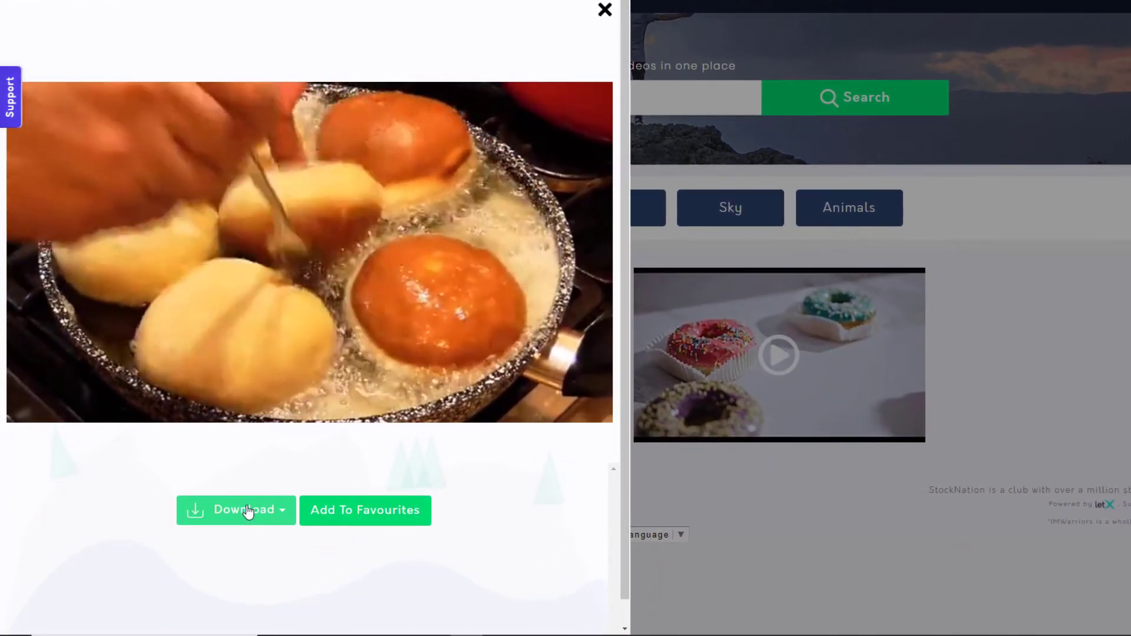
click(247, 511)
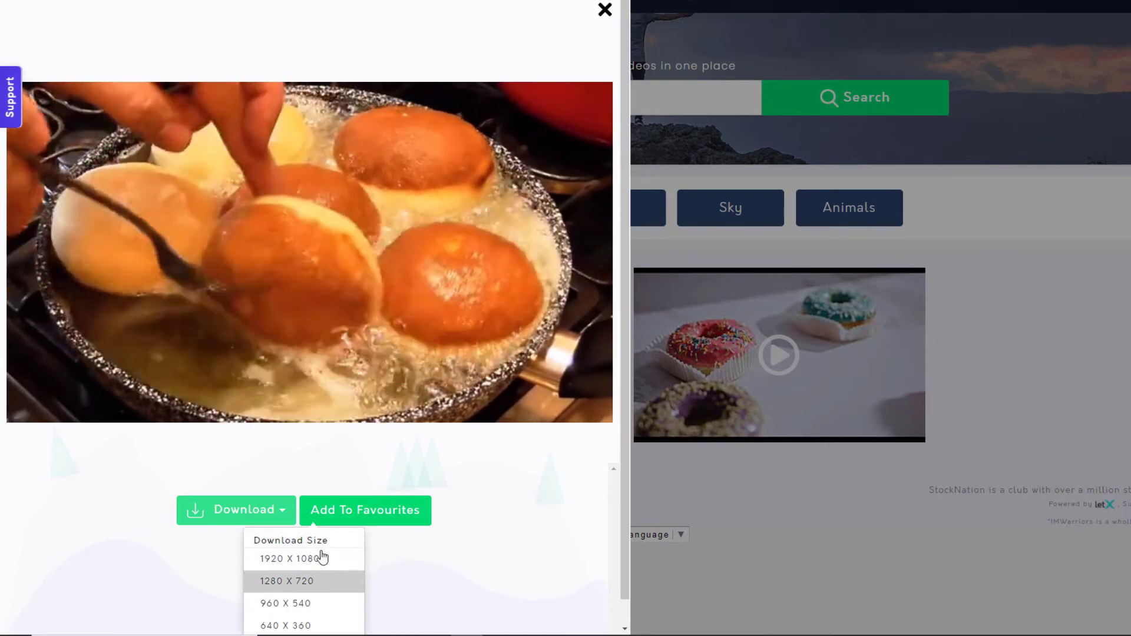
click(486, 511)
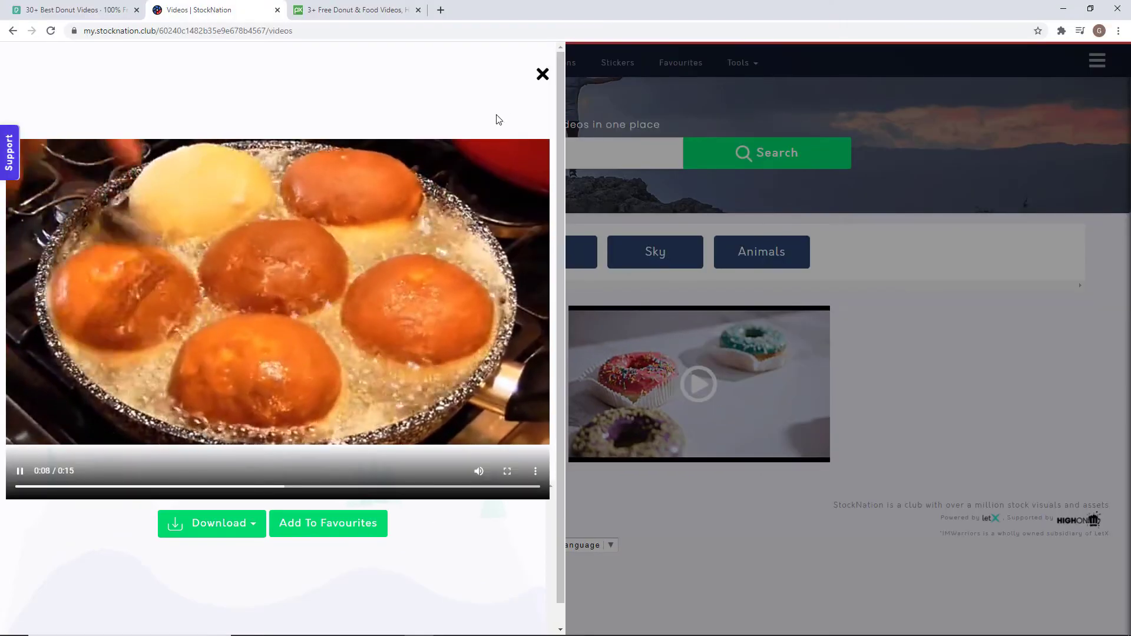
click(542, 75)
Step: On Pixabay, open the first fried donuts video and view its free download sizes up to 1920×1080
click(357, 9)
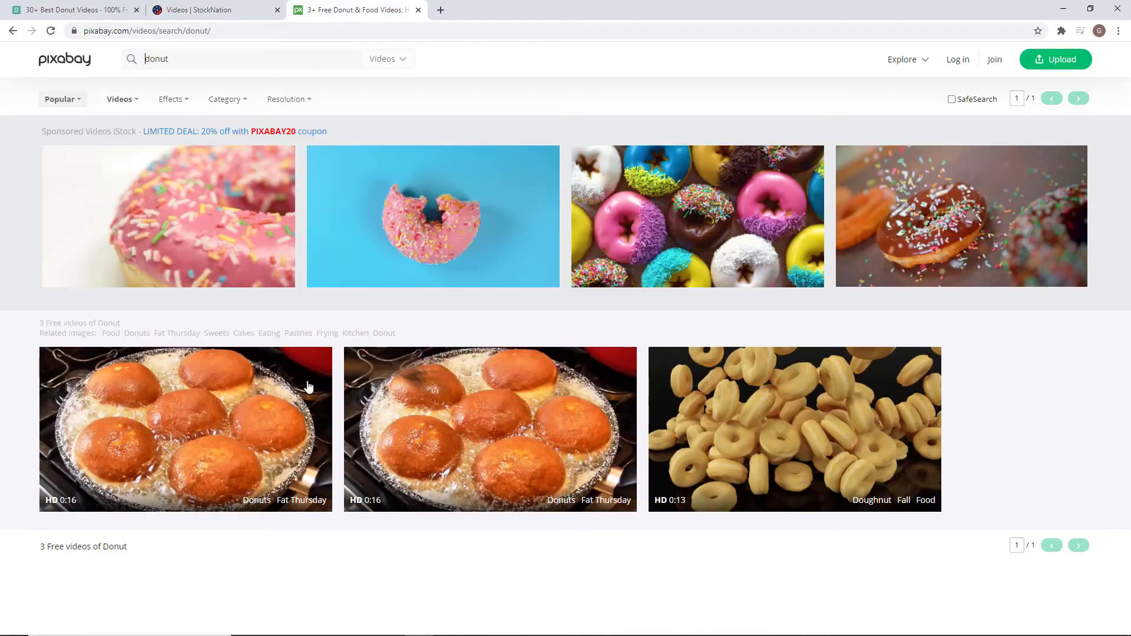
click(179, 436)
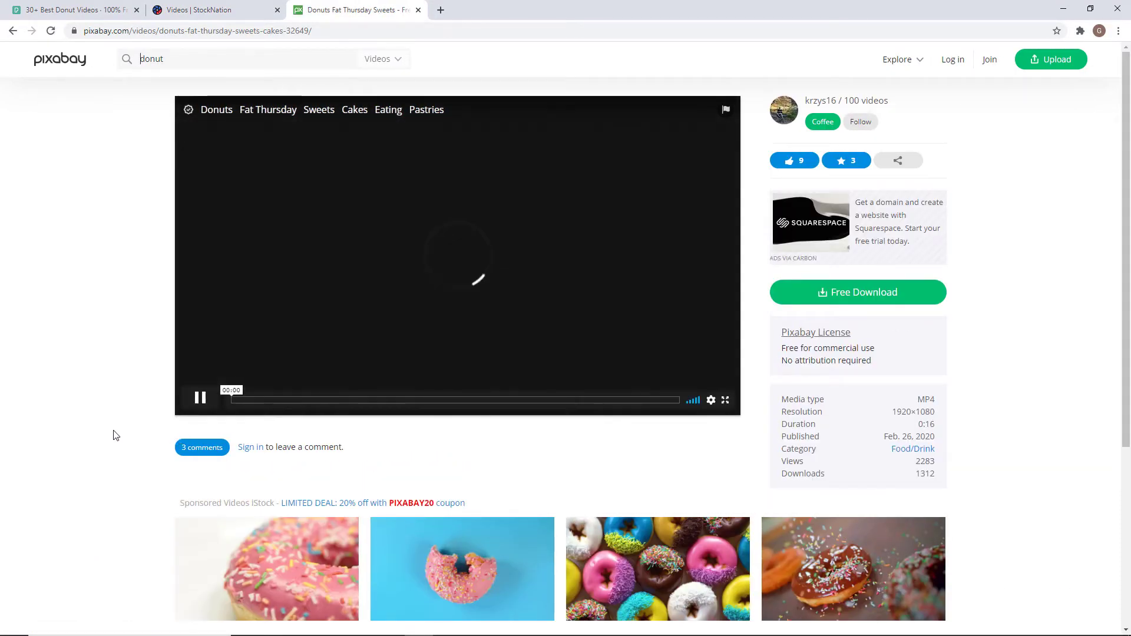
click(866, 293)
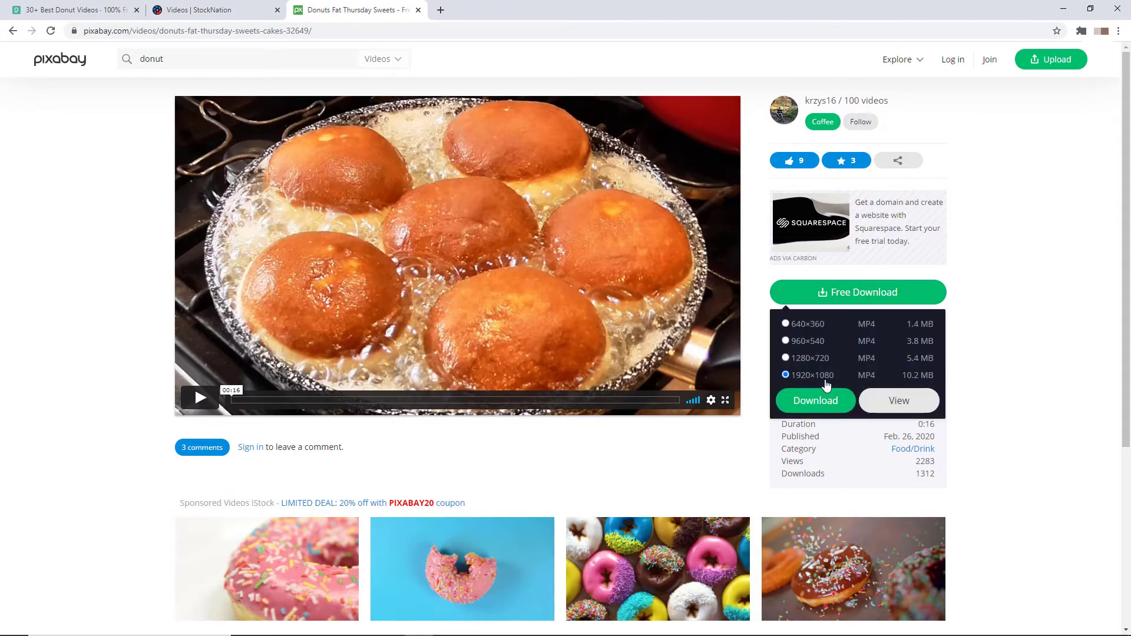
Step: Go back to StockNation, then scroll through the Pexels donut video results
click(1015, 403)
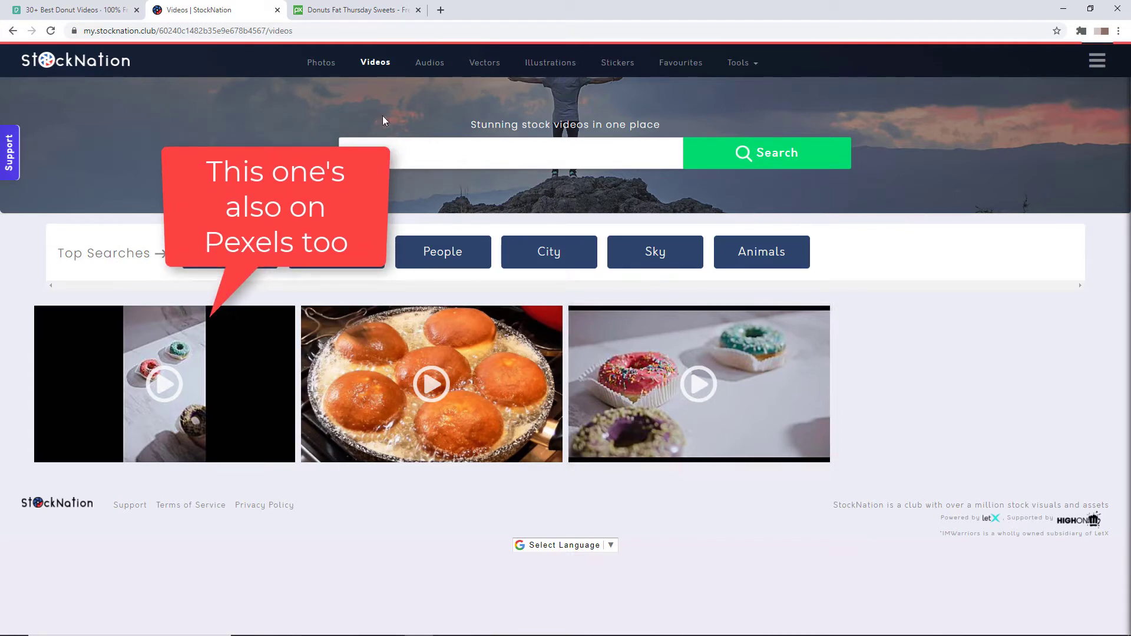
click(74, 9)
scroll(212, 347, down, 3)
scroll(212, 347, down, 2)
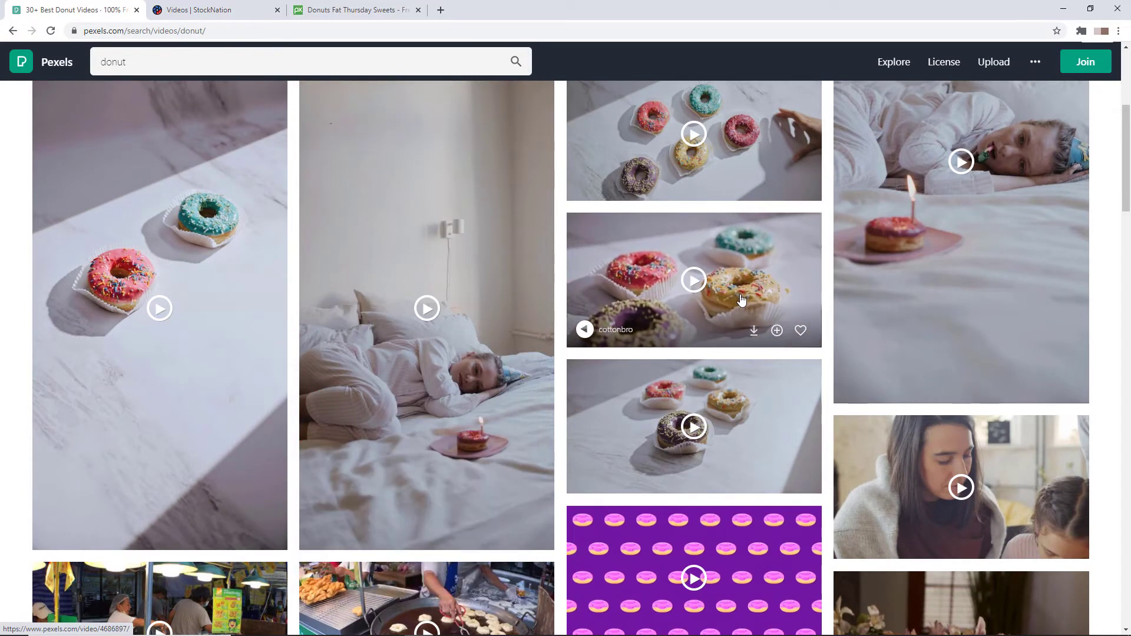
Step: Preview and close StockNation's sprinkled donuts clip
click(200, 10)
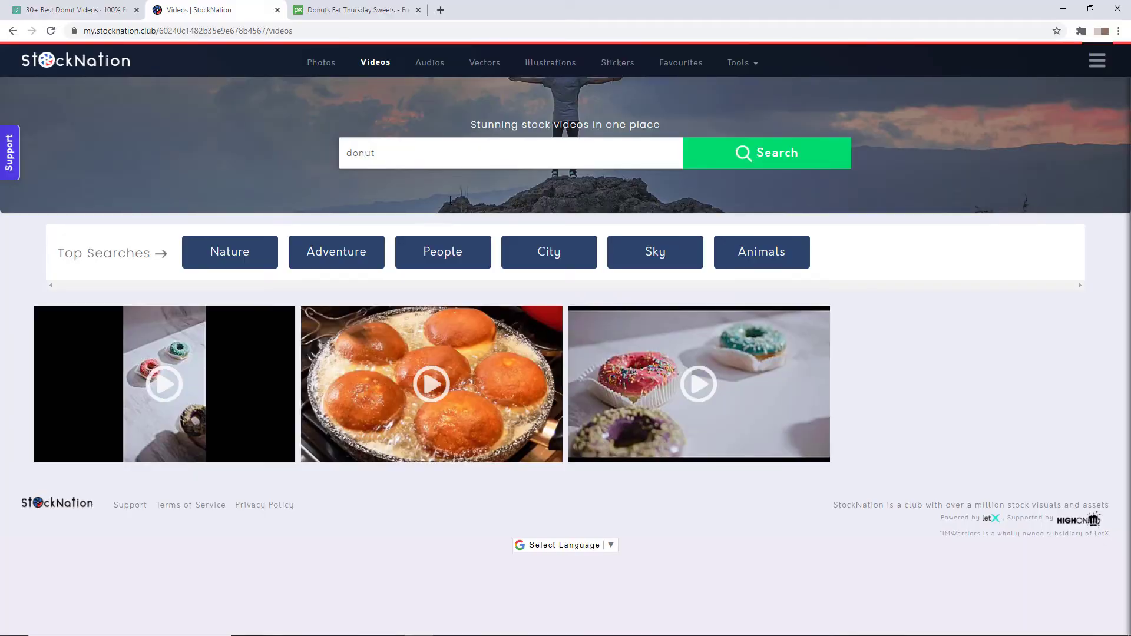
click(705, 389)
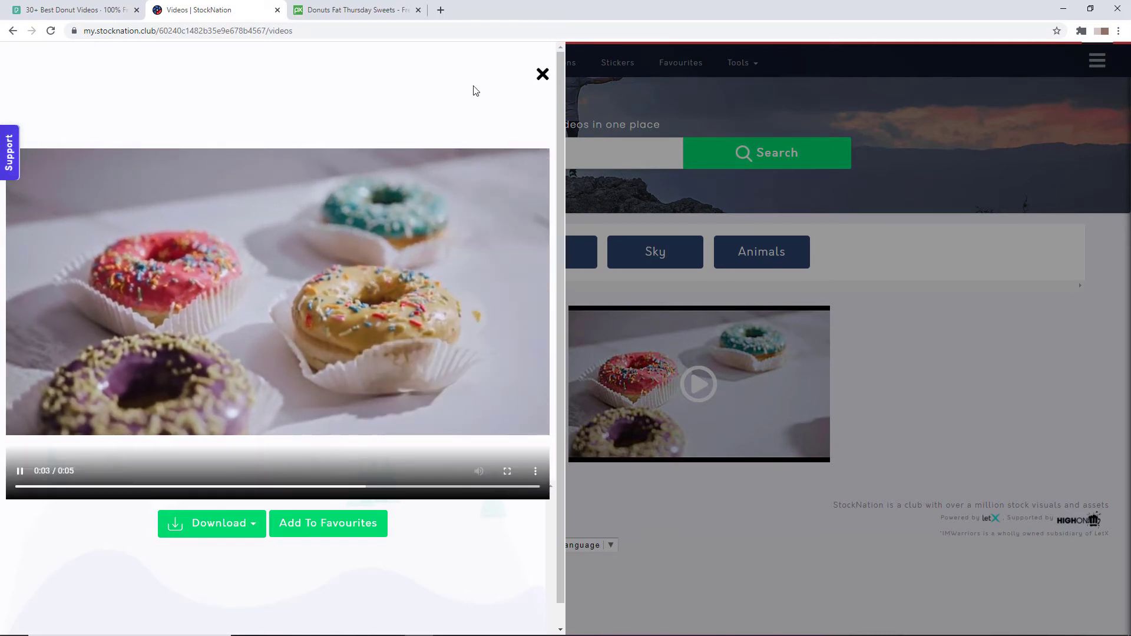
click(541, 74)
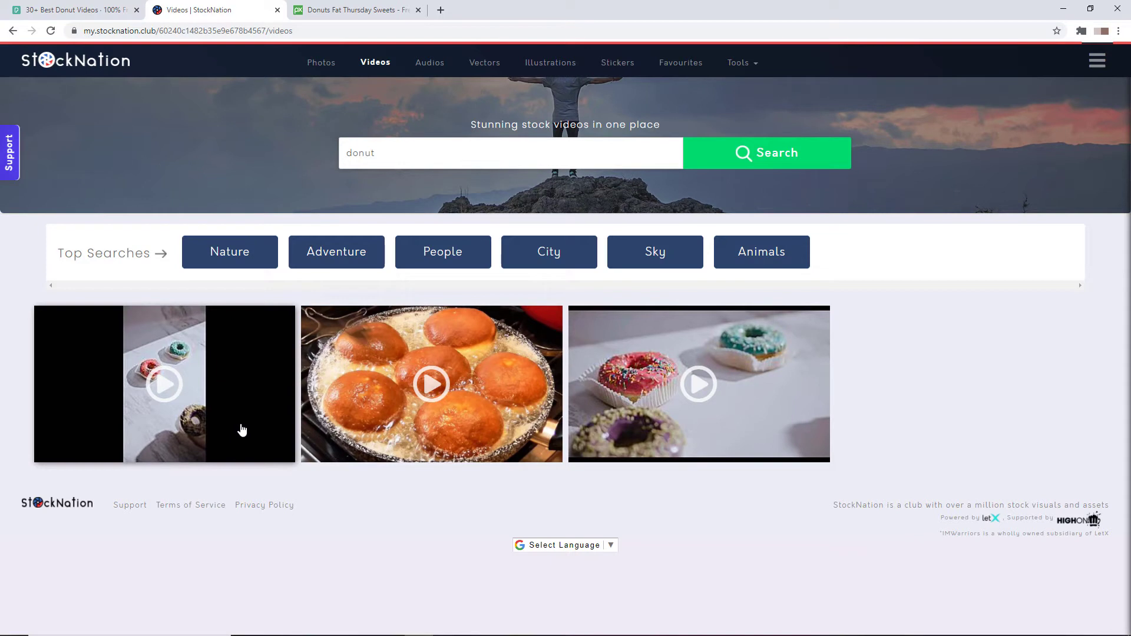
Step: Recheck the Pexels and Pixabay donut results, ending on StockNation's three-clip donut list
key(ctrl+shift+Tab)
scroll(380, 278, down, 8)
scroll(380, 278, up, 6)
scroll(380, 278, up, 5)
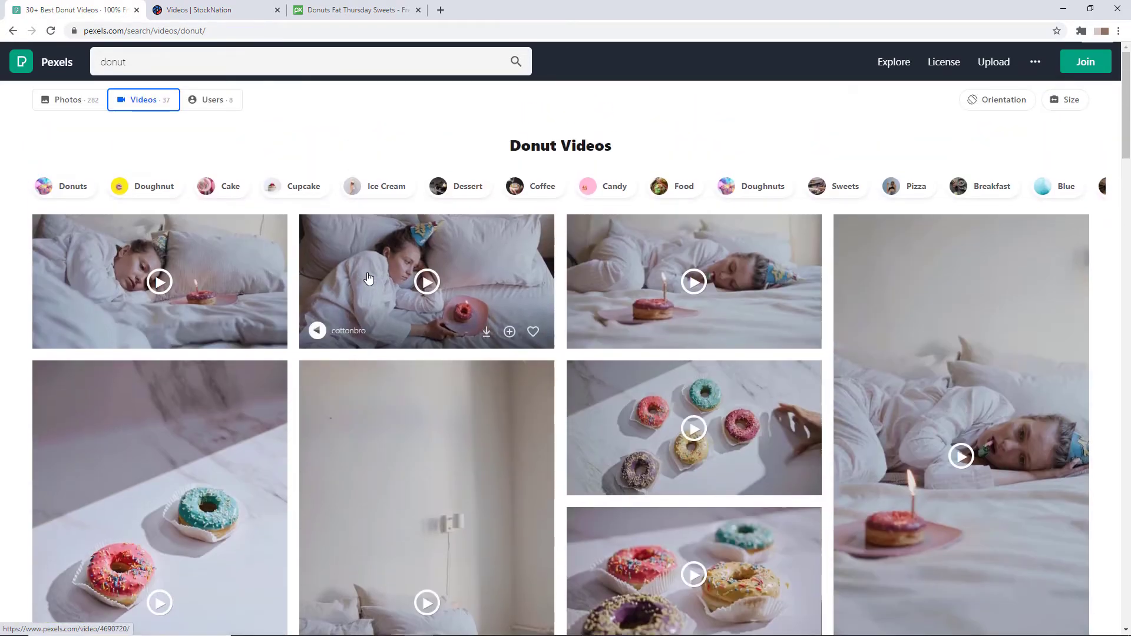
key(ctrl+shift+Tab)
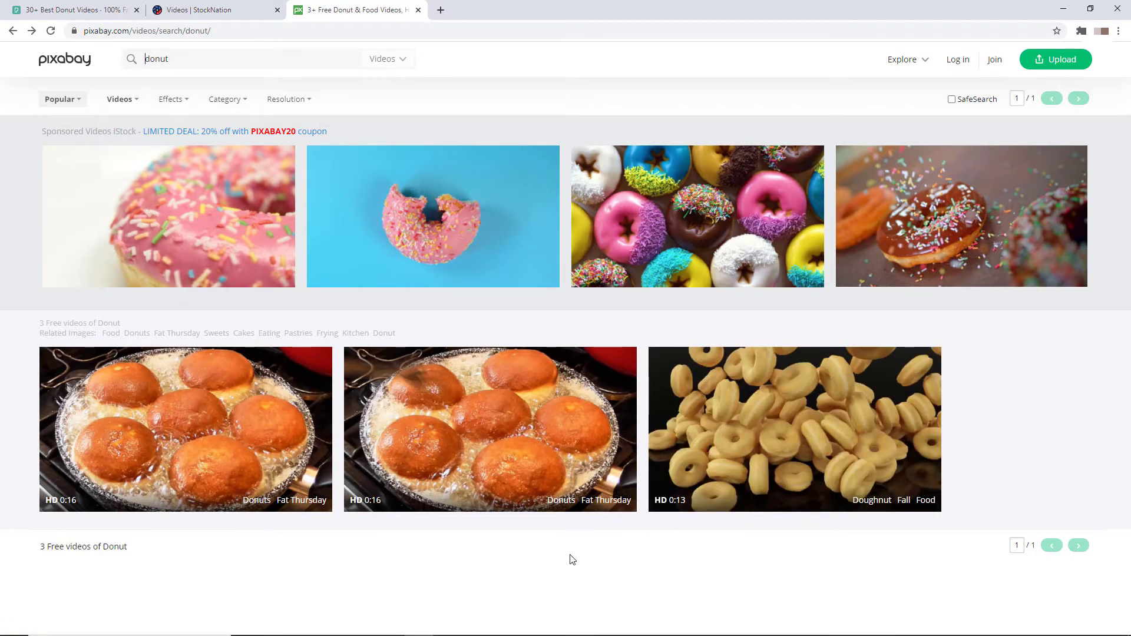
click(252, 5)
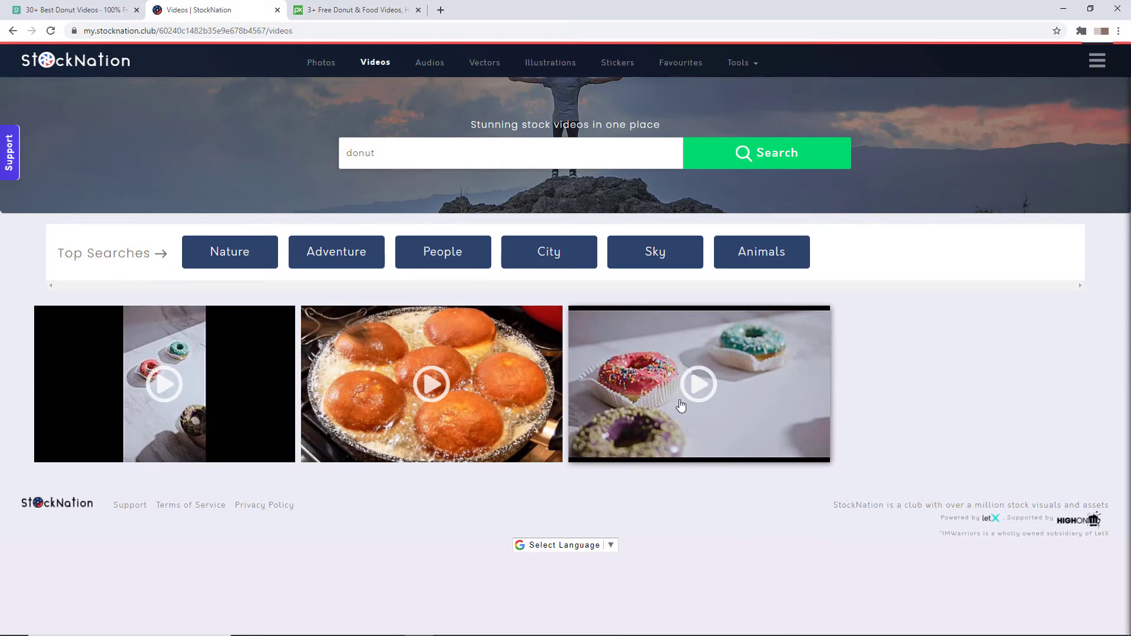
Step: Create a video campaign named 'Donut' and drag the 16-second fried-donut favourite onto the video track
click(736, 64)
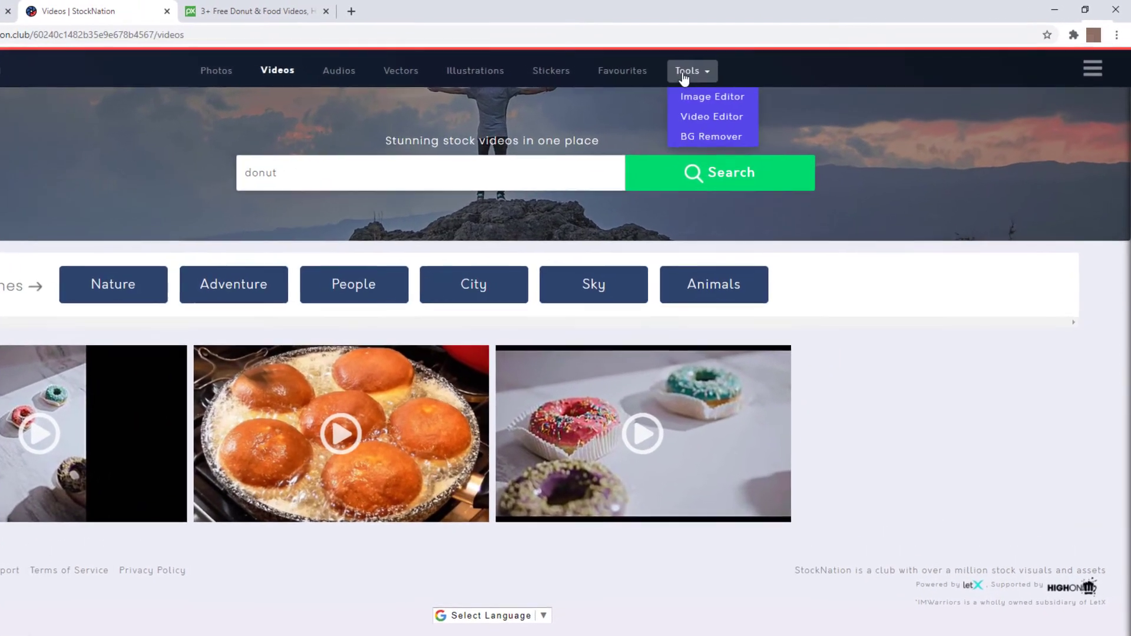
click(732, 116)
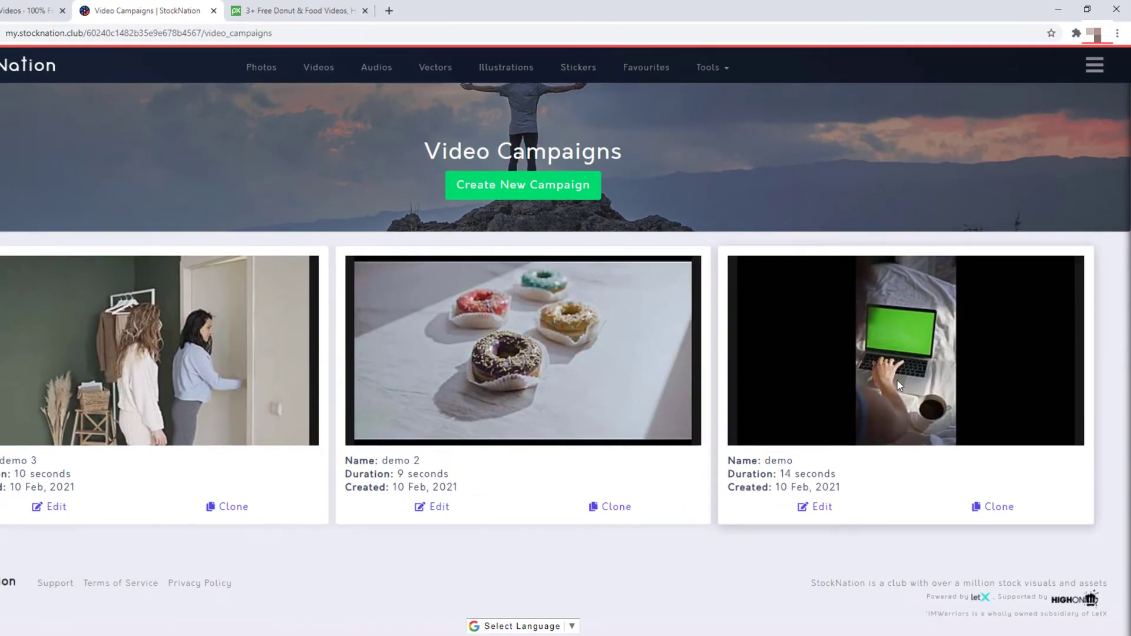
click(504, 183)
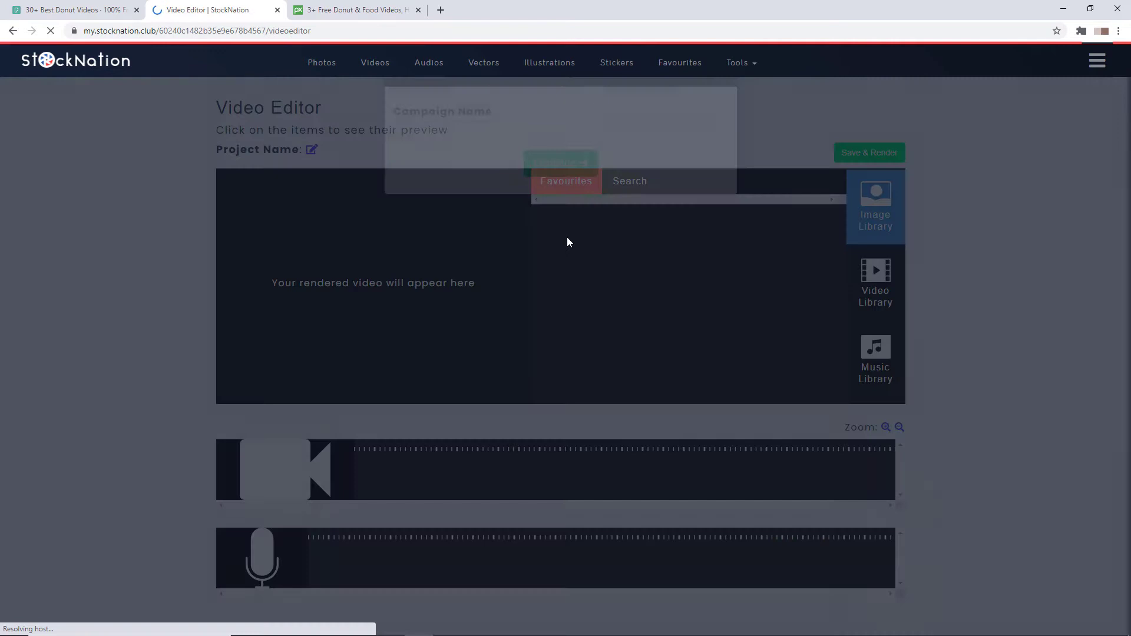
click(521, 164)
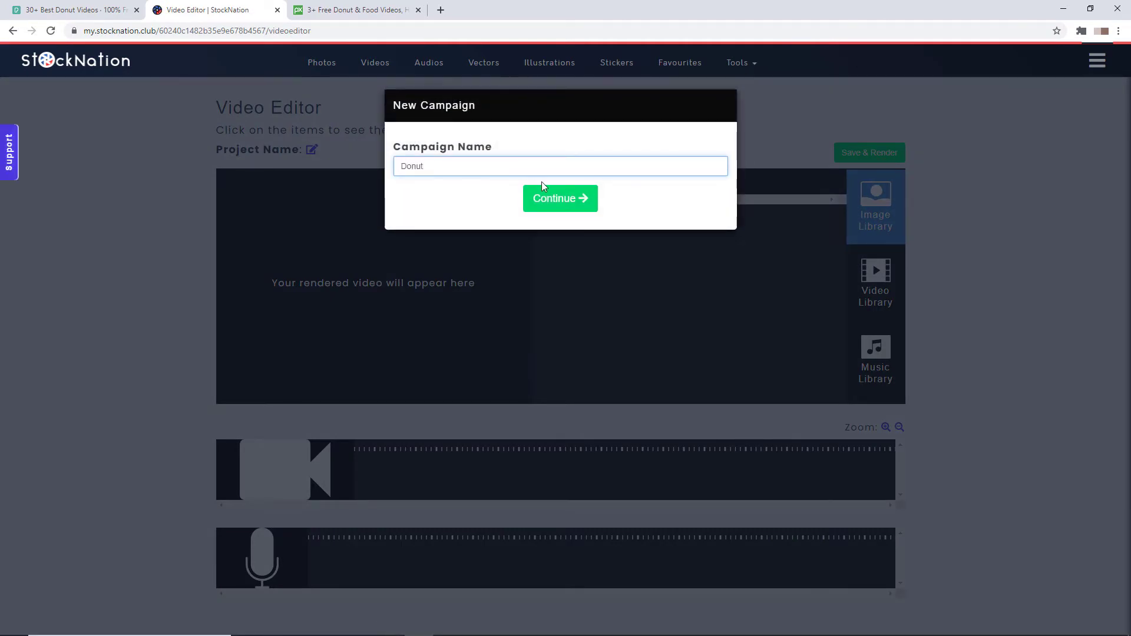
click(551, 197)
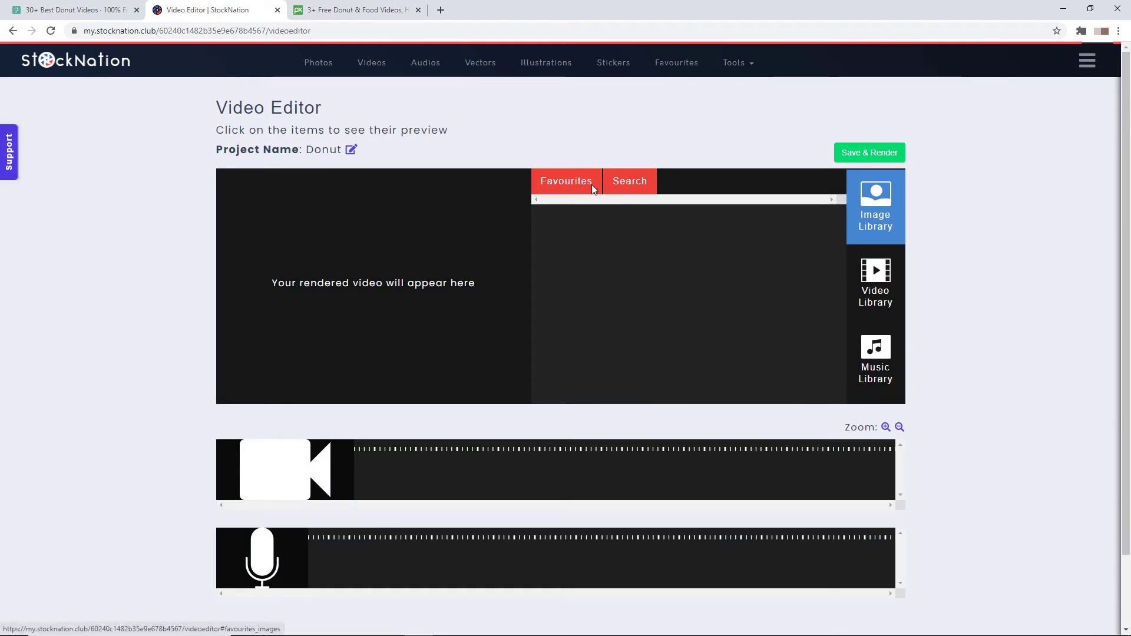
click(873, 279)
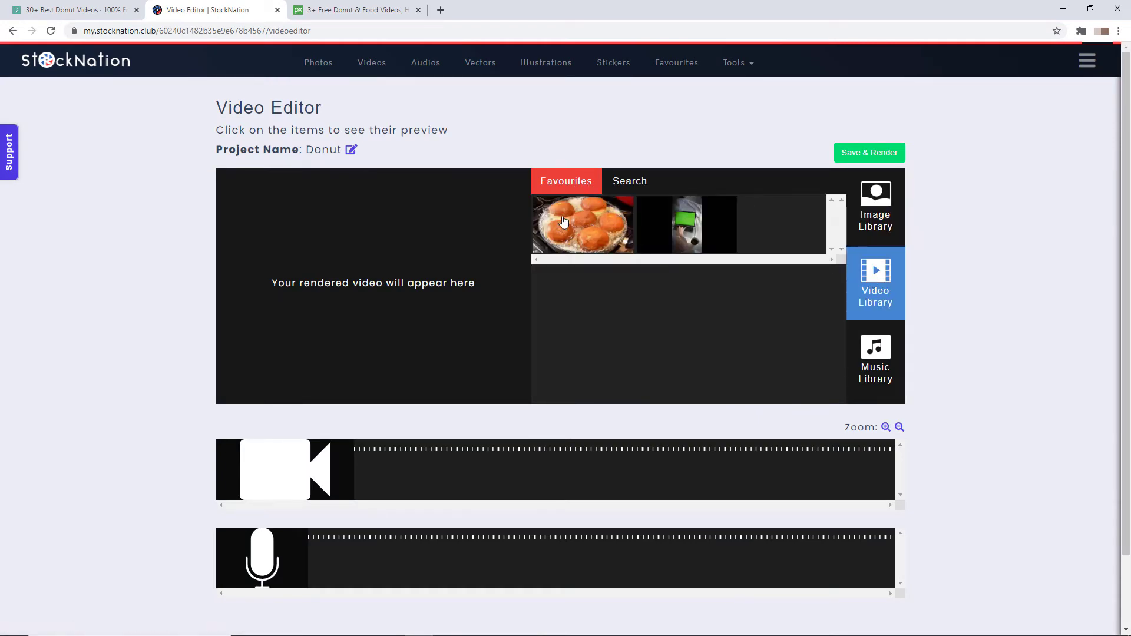
drag(578, 226, 394, 452)
Step: Search videos for 'bacon' and drag the first bacon-frying clip onto the timeline after the donut clip
click(628, 180)
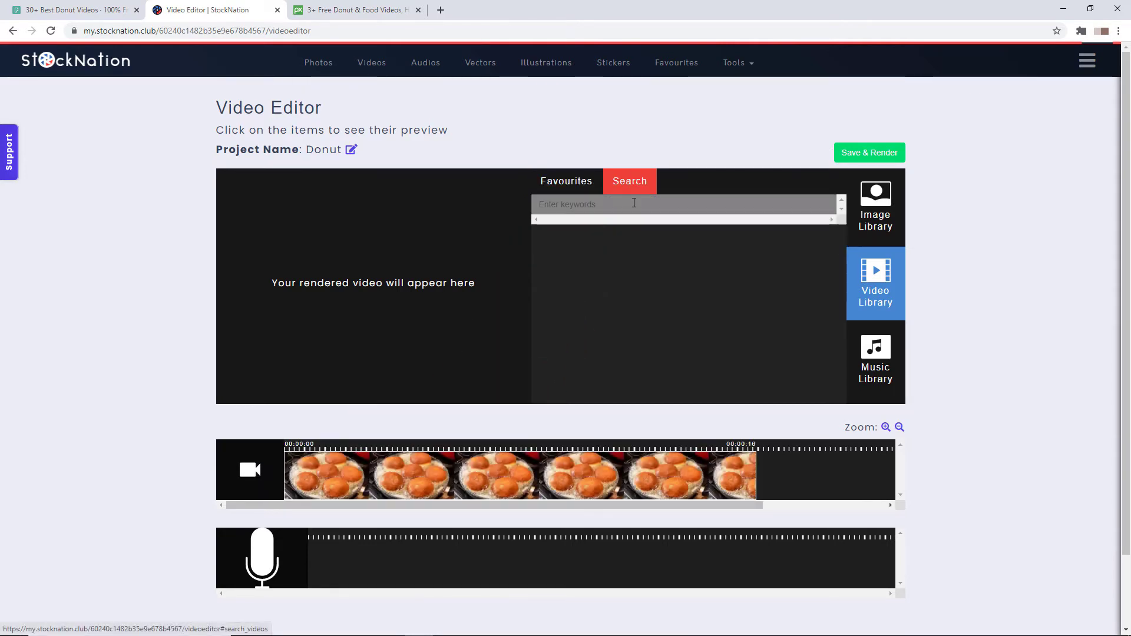
click(601, 206)
text(donut)
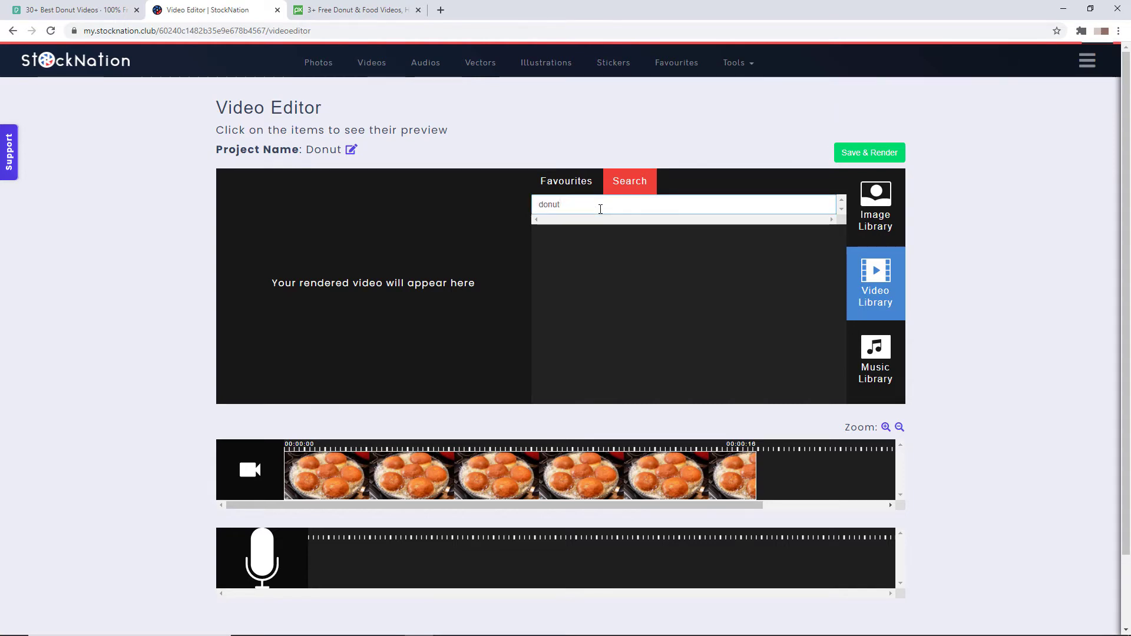
key(BackSpace)
key(BackSpace)
key(BackSpace)
key(BackSpace)
key(BackSpace)
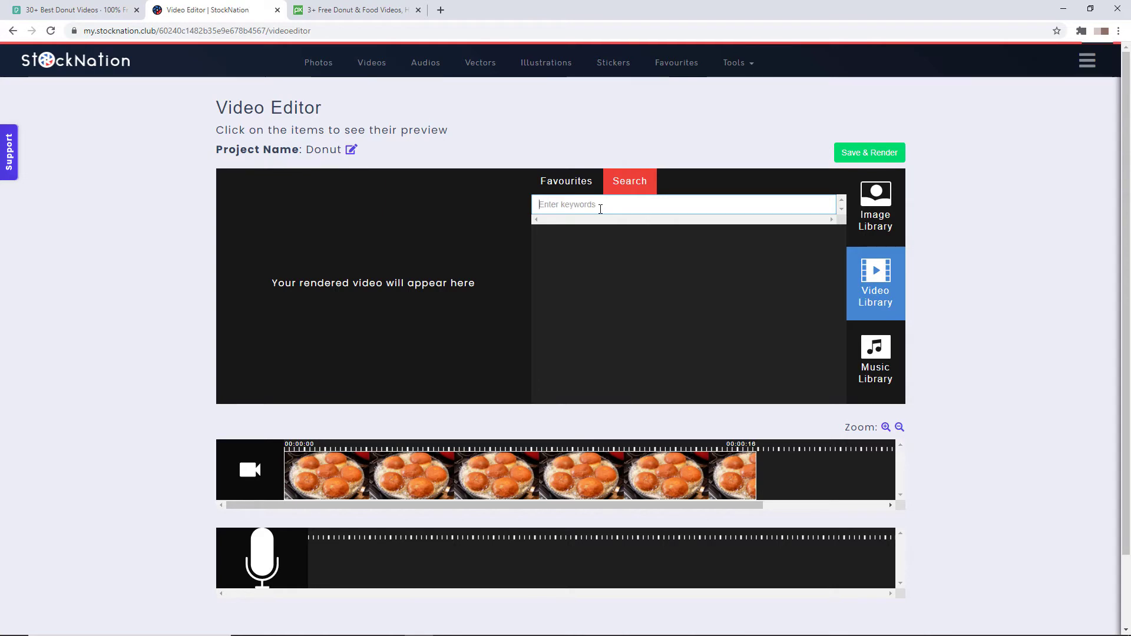
text(bacon)
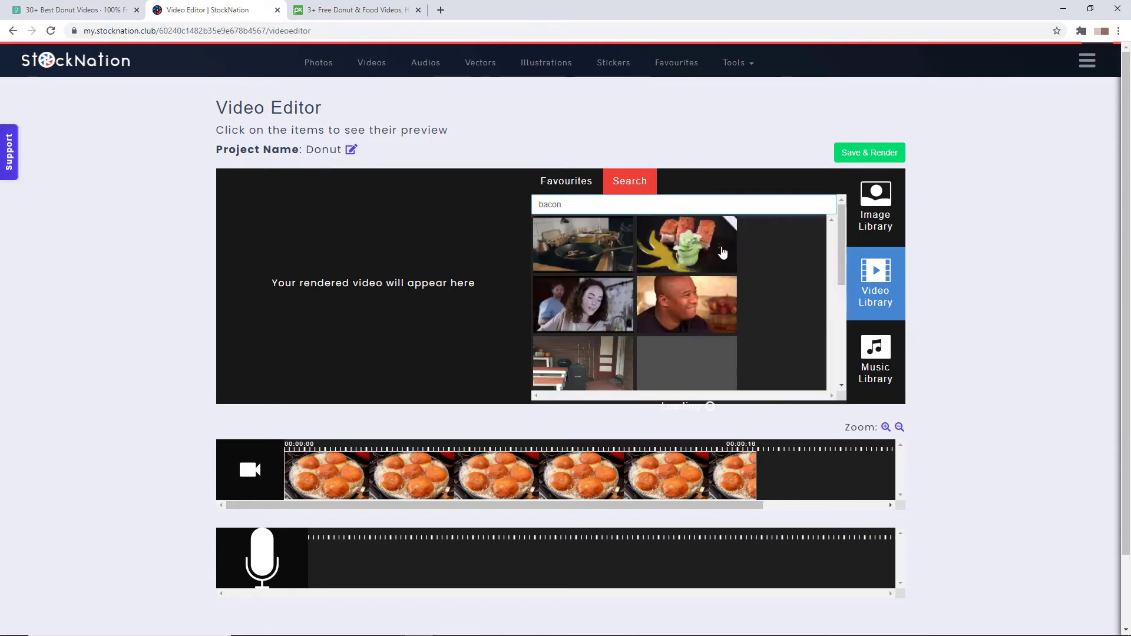
drag(588, 246, 827, 480)
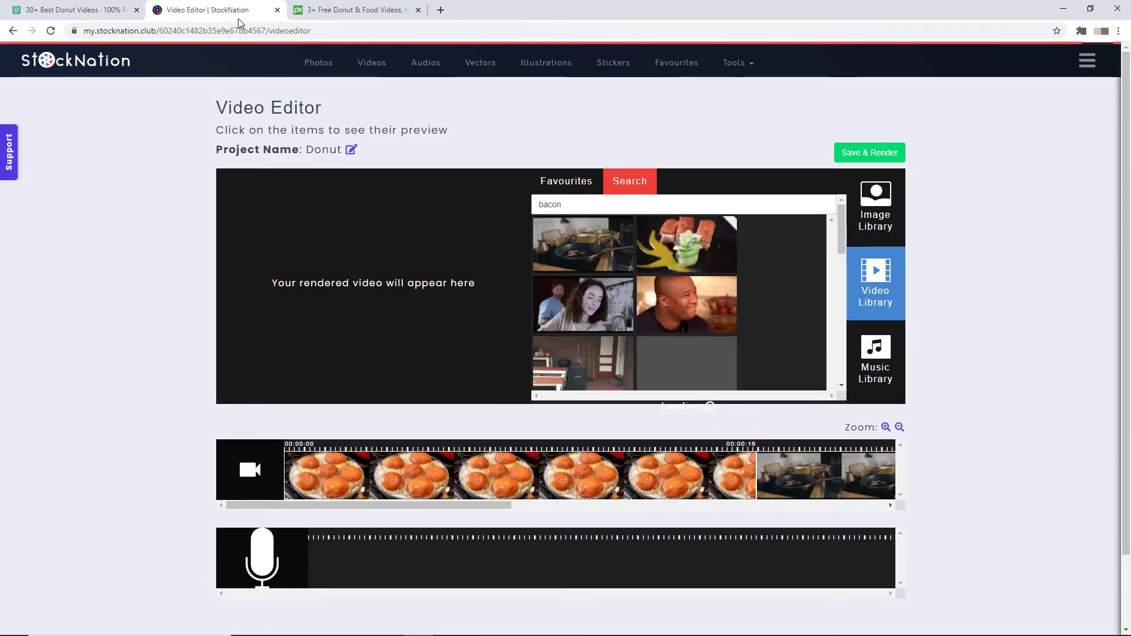
click(334, 10)
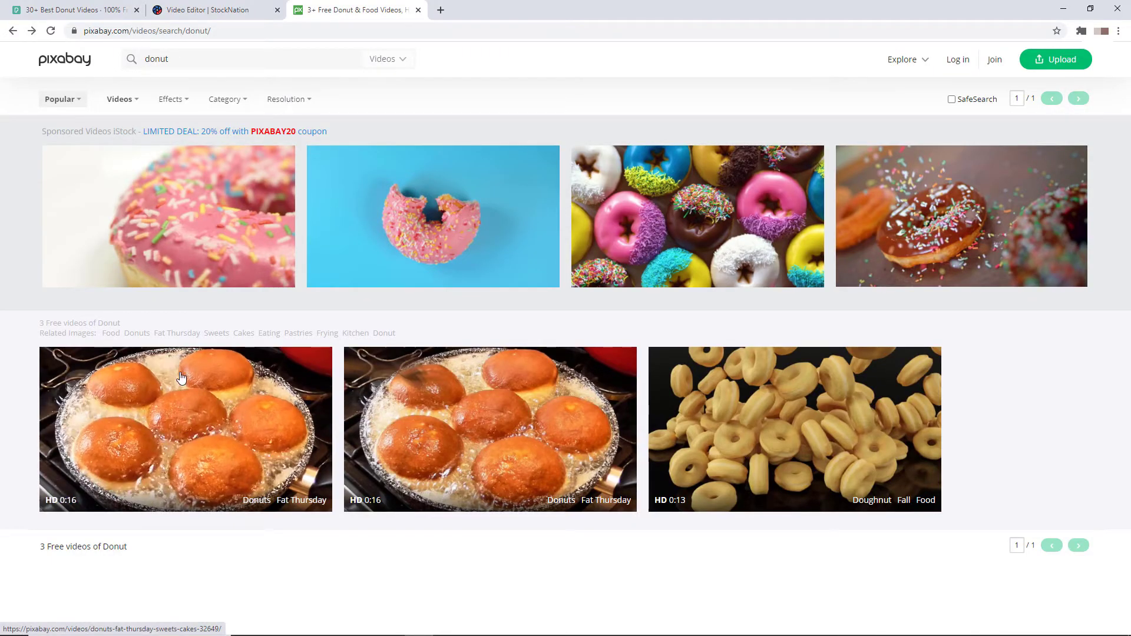
click(214, 5)
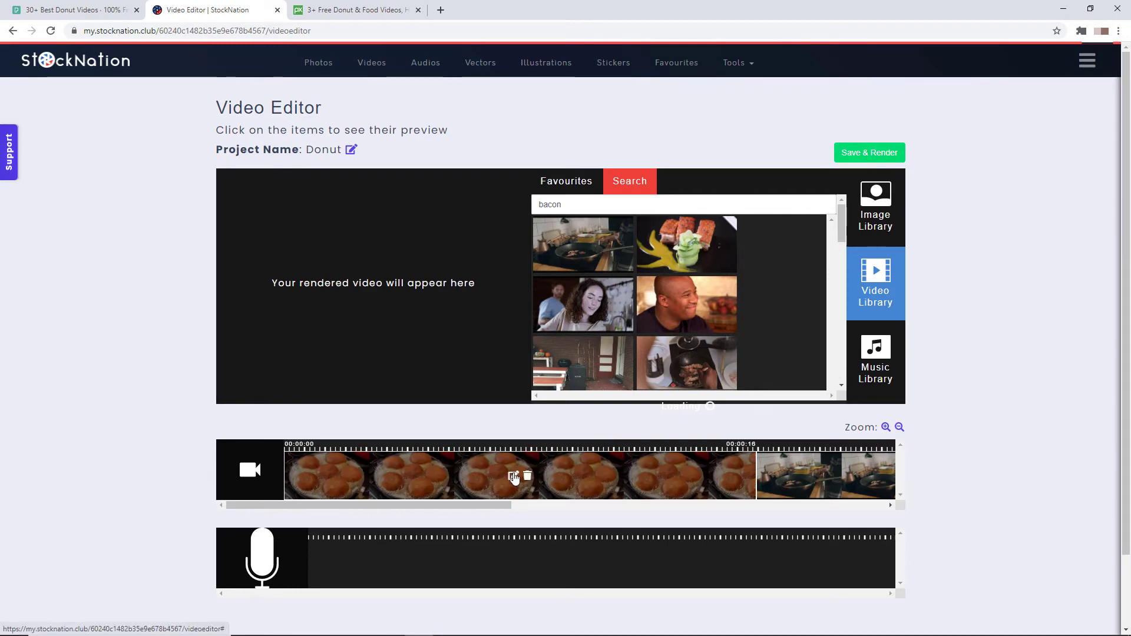
Step: Caption the donut clip 'Fried food is bad for you!' at size 16, centred, and trim it to 5 seconds
click(512, 477)
click(353, 183)
text(Fried)
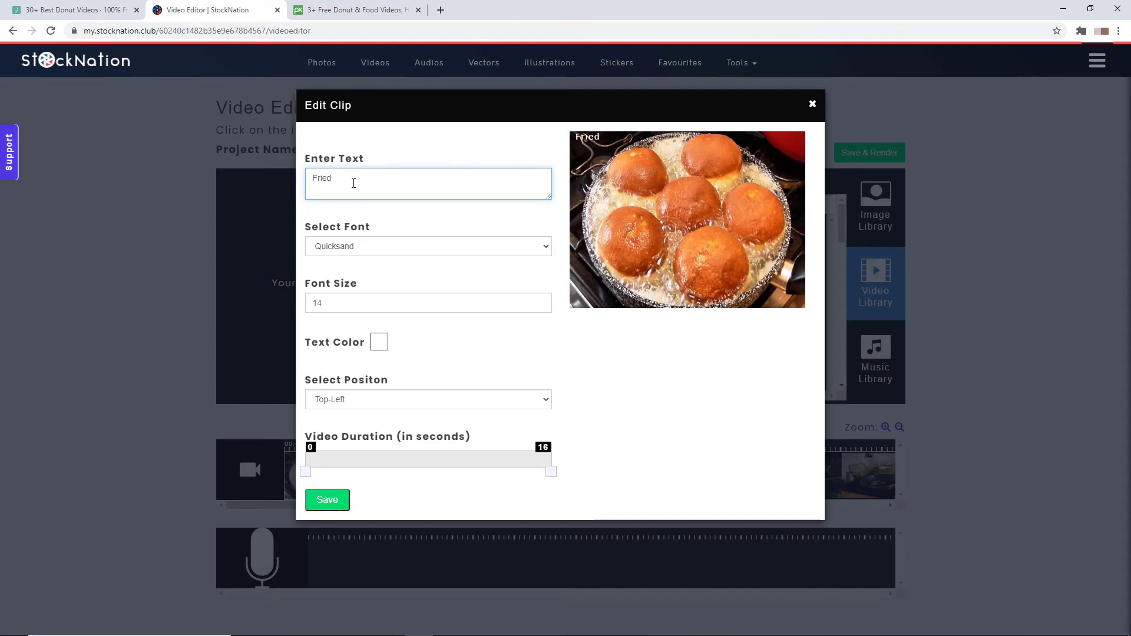
text( food is bad for you!)
double_click(539, 302)
click(477, 399)
click(433, 434)
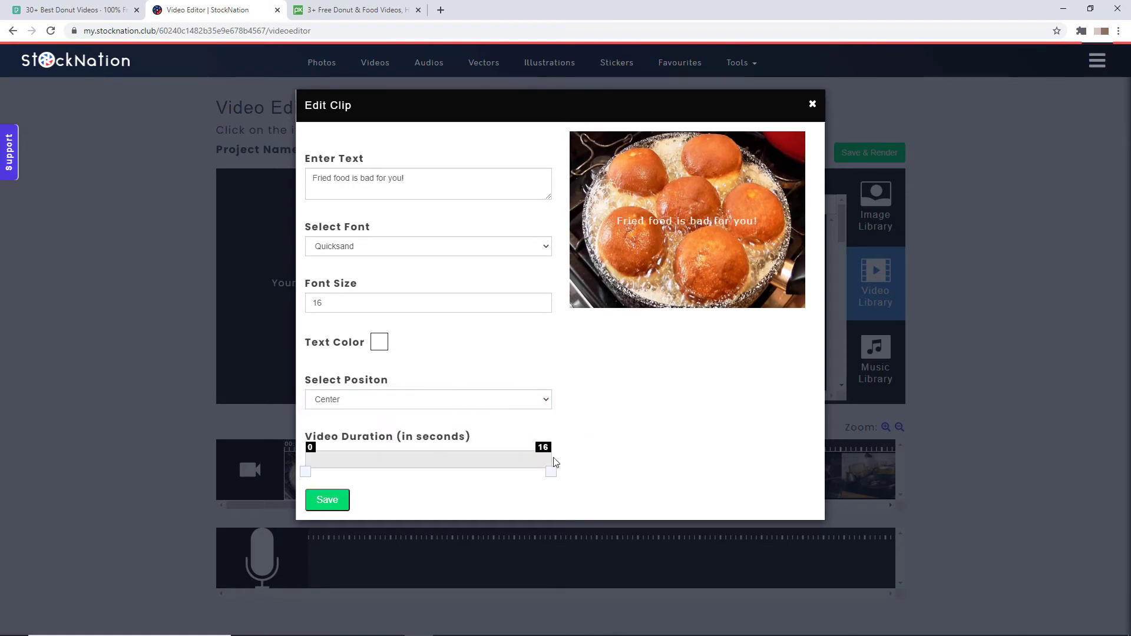
drag(550, 473, 389, 476)
click(330, 500)
Step: Trim the bacon clip to 5 seconds and save it
click(761, 483)
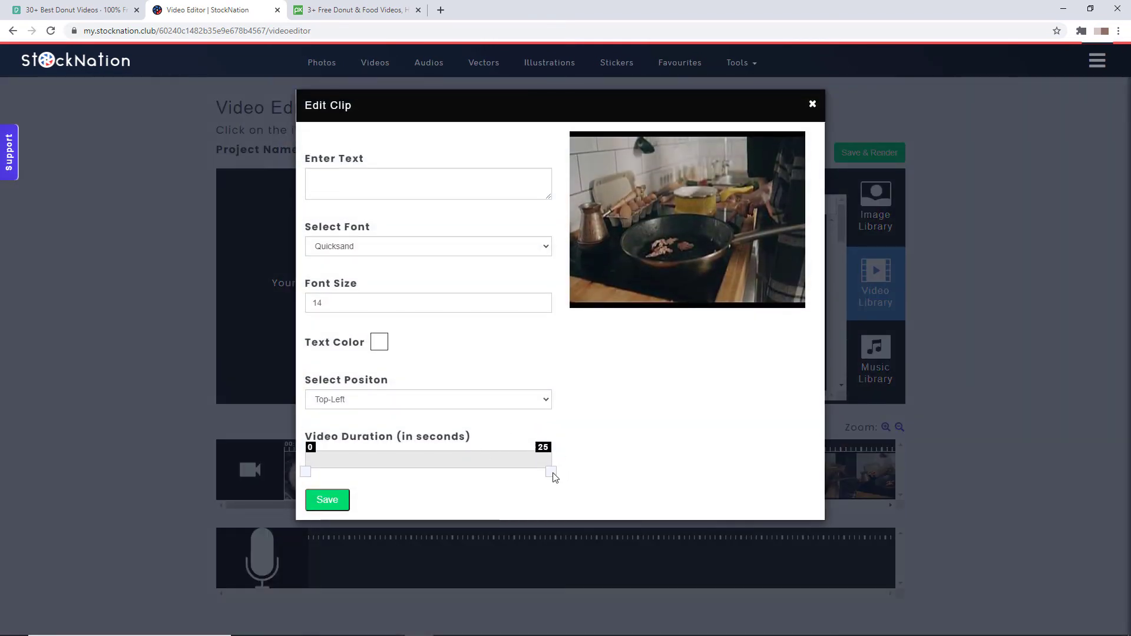
drag(551, 472, 357, 469)
click(407, 180)
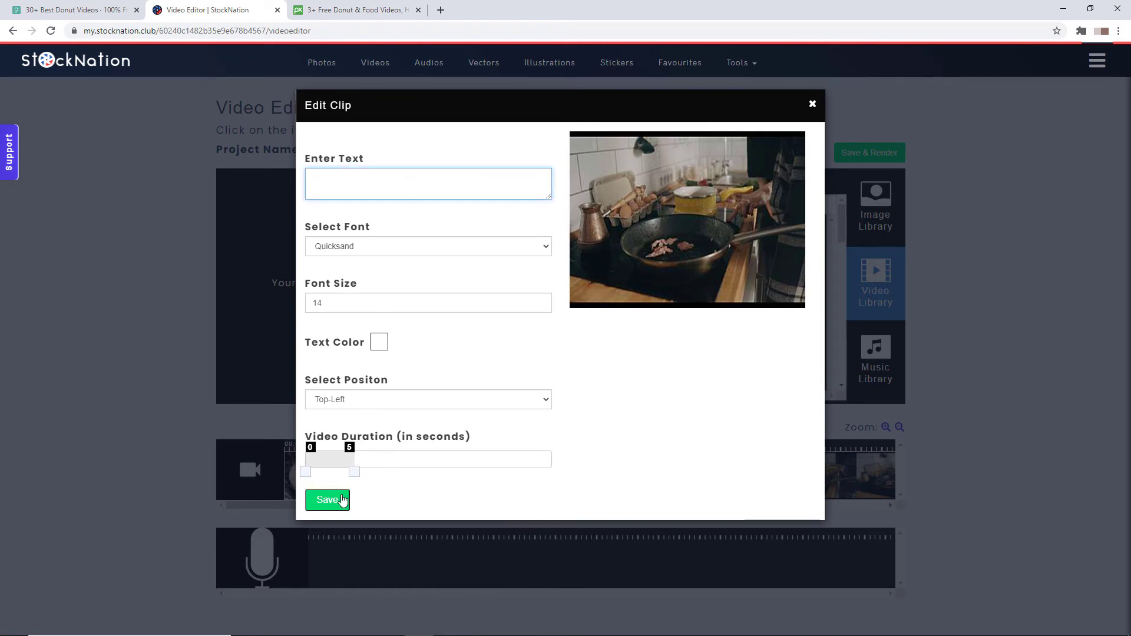
click(337, 500)
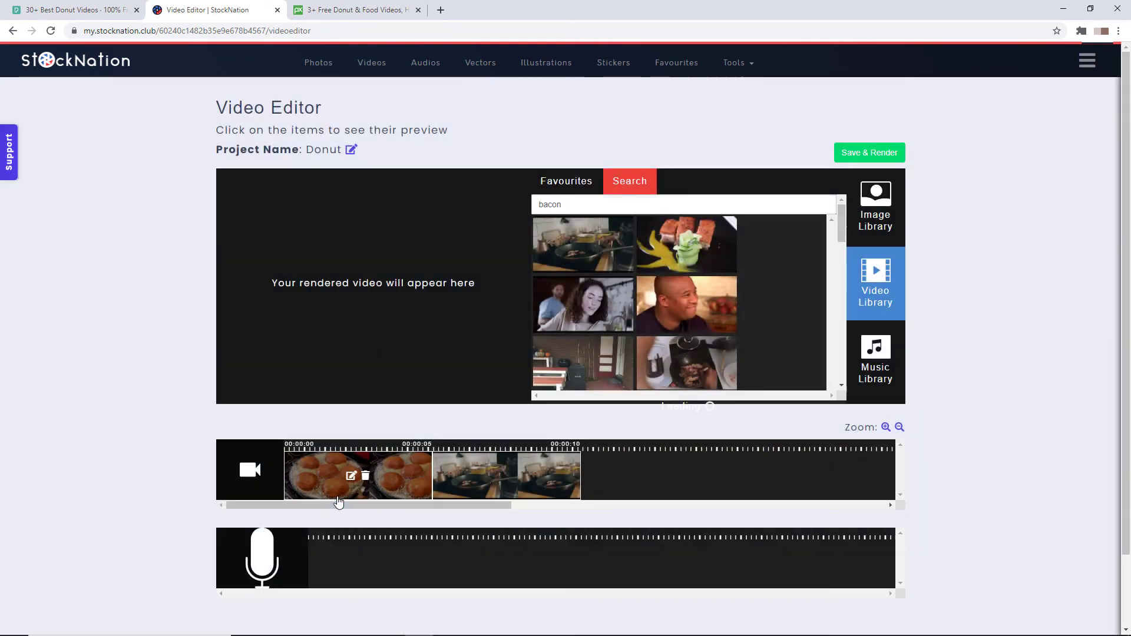
Step: Save and render the Donut project, then play the ten-second MP4 result
click(869, 154)
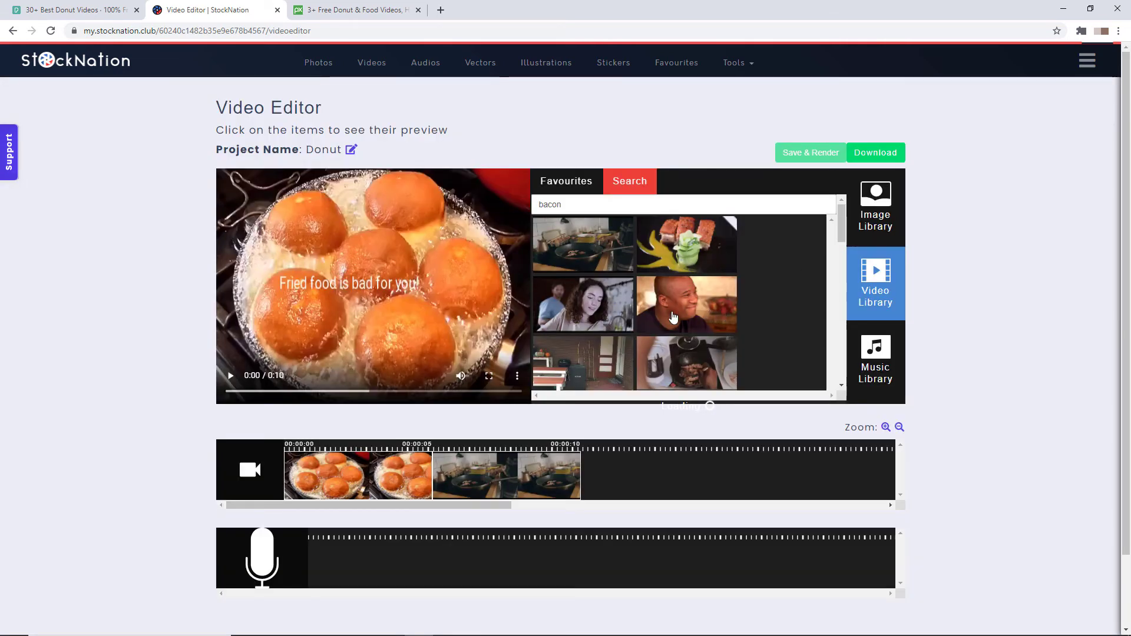
click(230, 377)
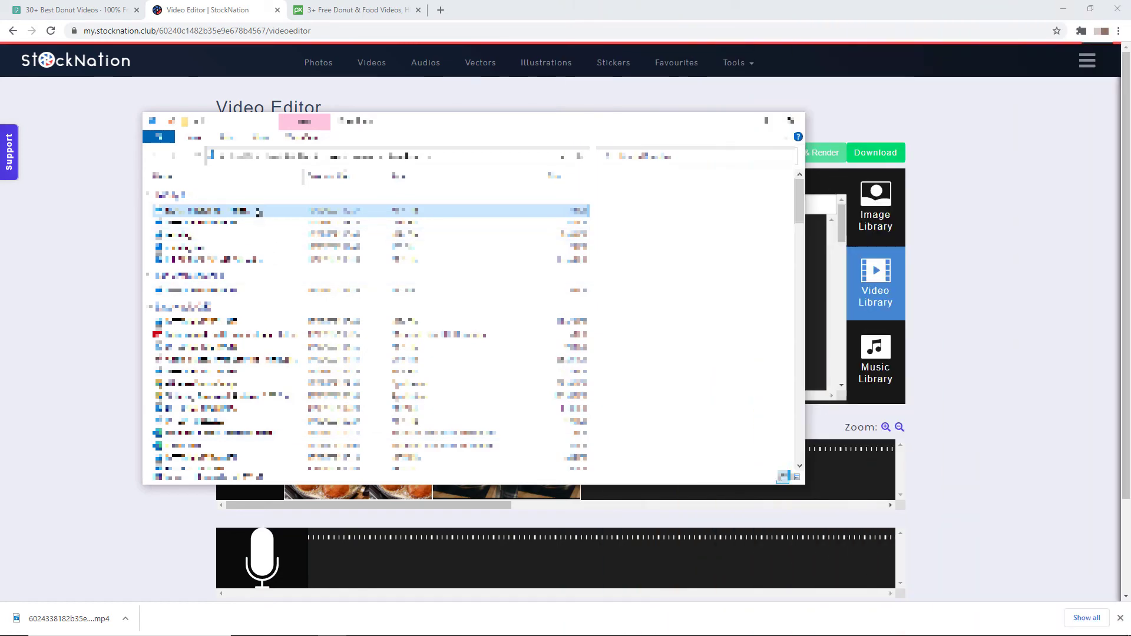
Step: Check the downloaded MP4's Properties details, confirming 640×480 frames and 10 seconds length
right_click(258, 212)
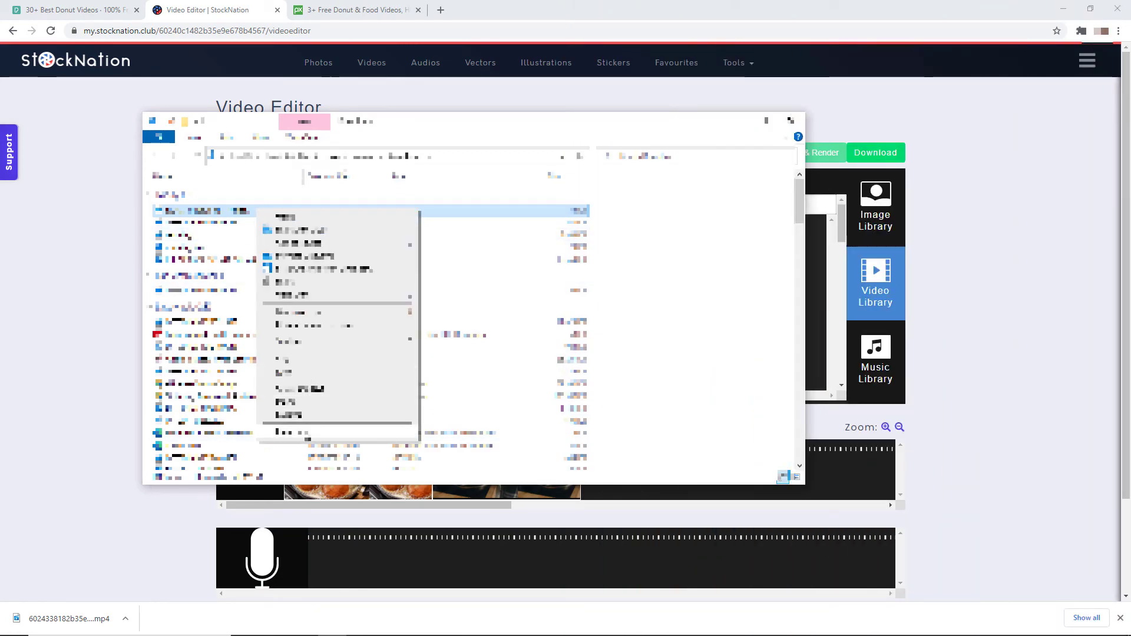
click(289, 432)
click(335, 236)
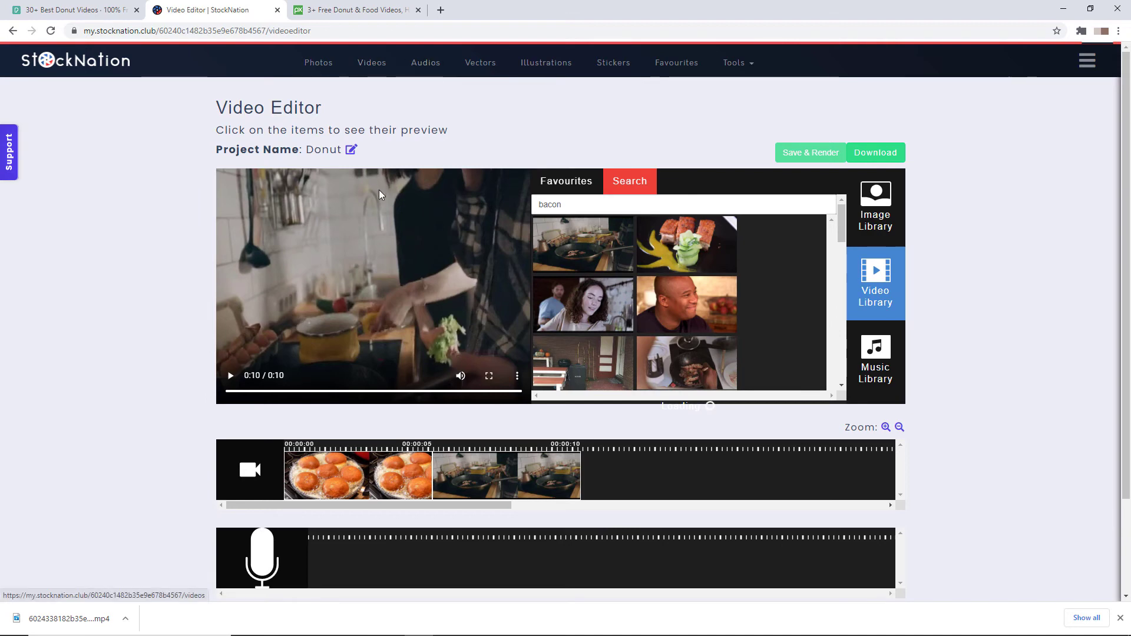
Step: Leave the video editor for the Videos page and search for 'bacon'
click(372, 62)
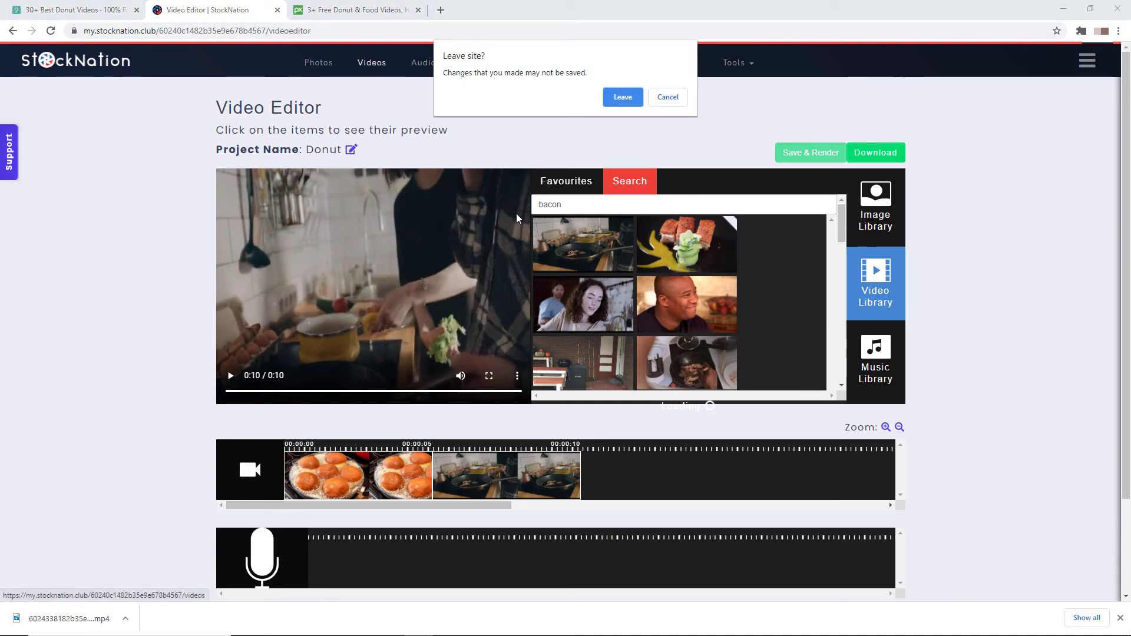
click(618, 100)
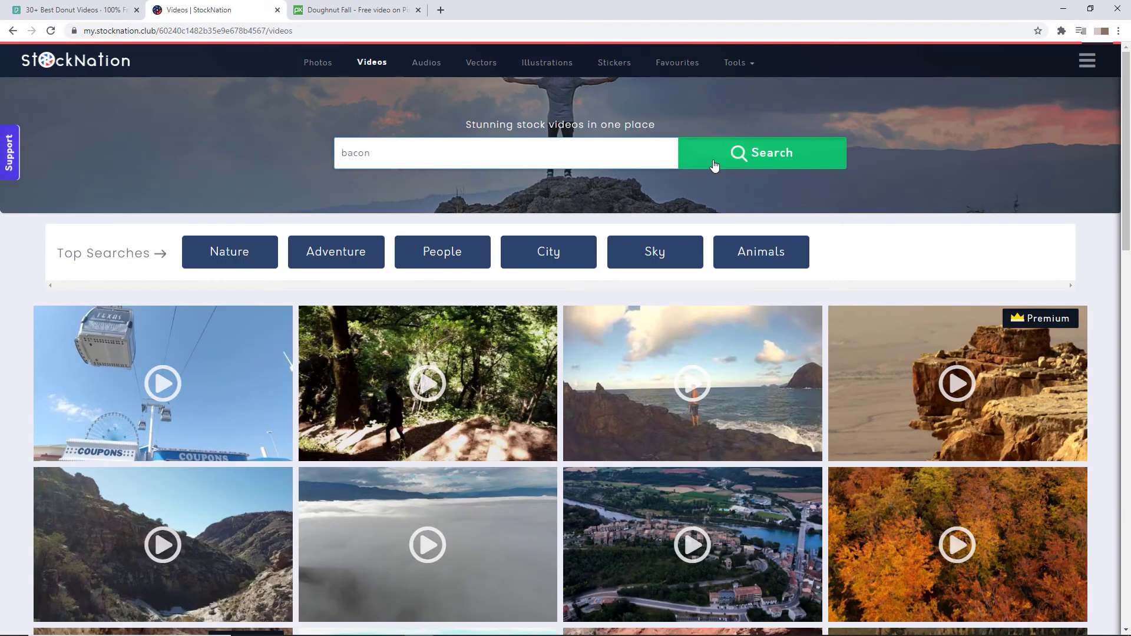
click(715, 166)
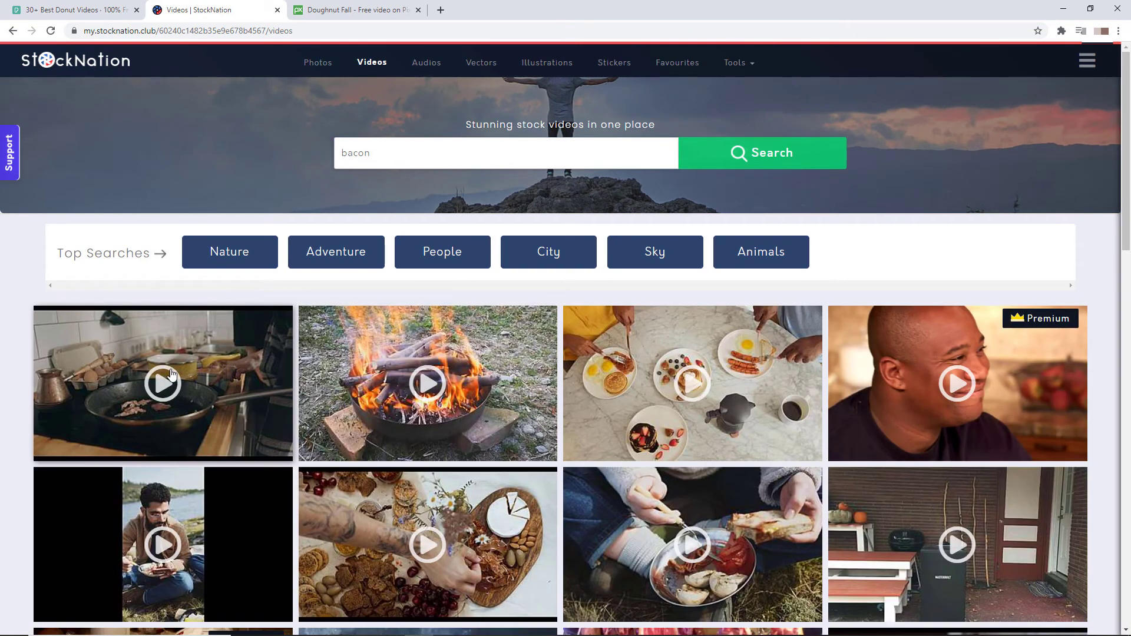
Step: Preview the bacon-frying clip, review its download sizes, and close the preview
click(172, 374)
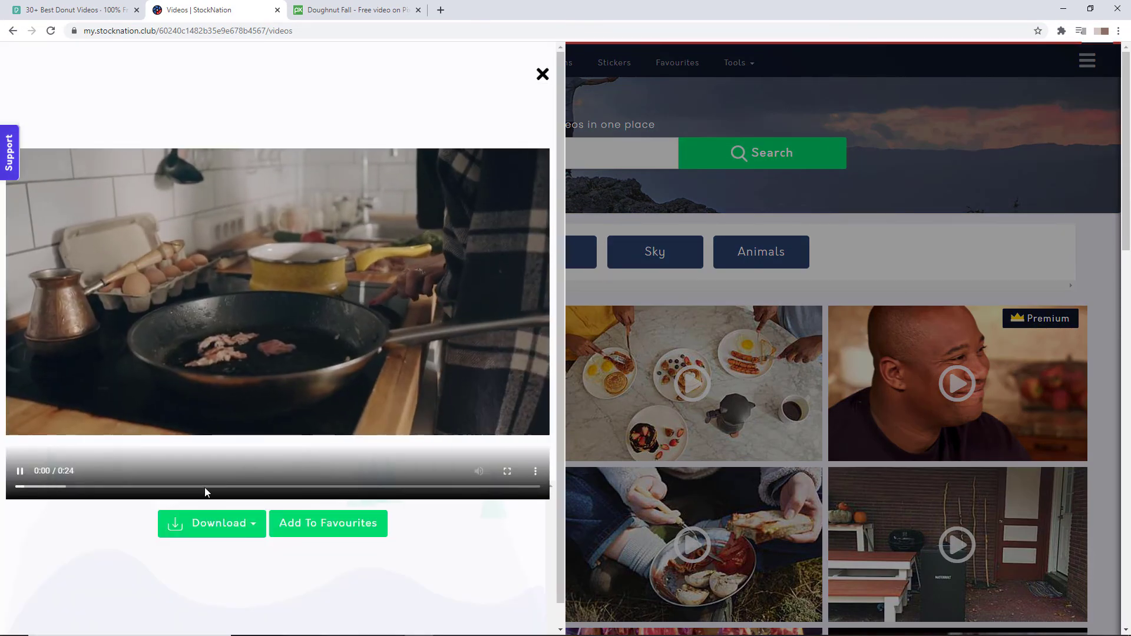
click(206, 522)
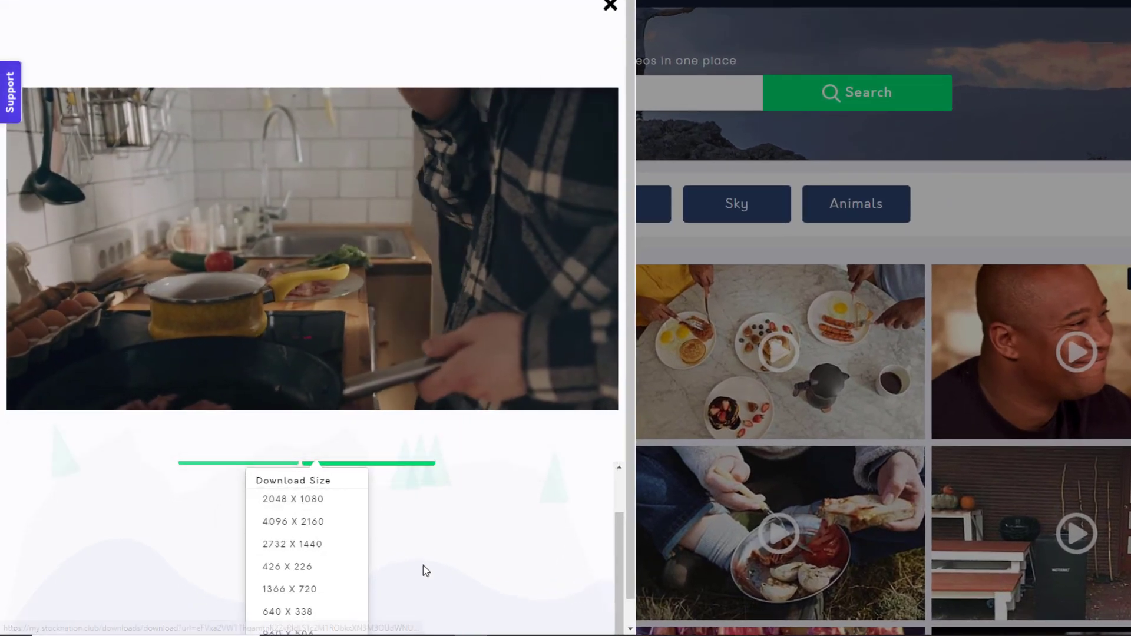
click(423, 565)
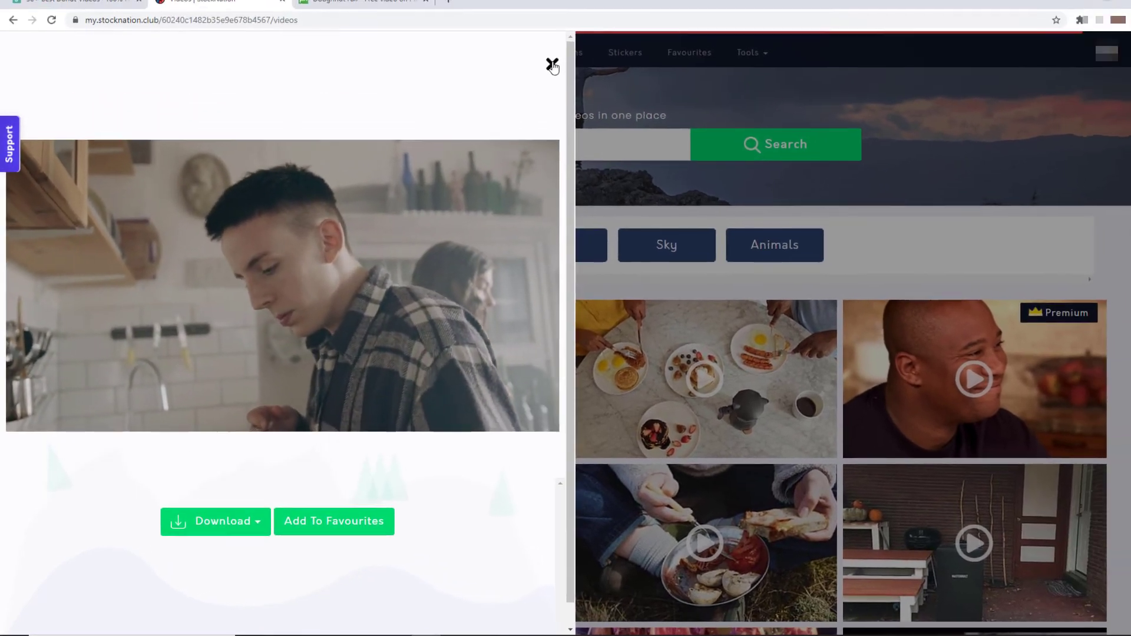
click(610, 5)
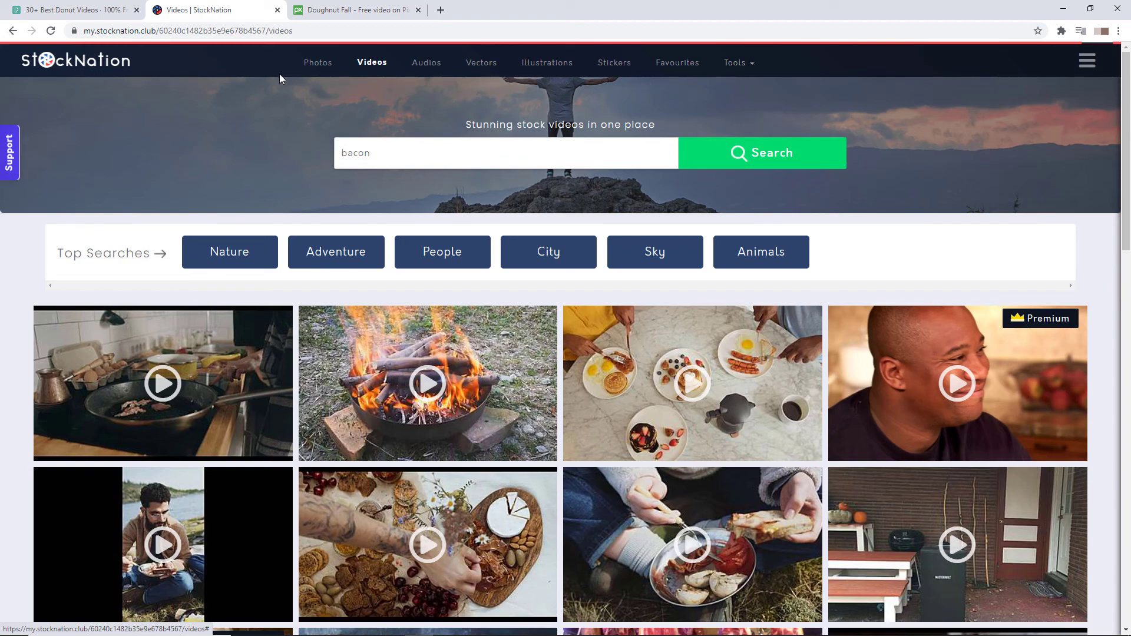
click(427, 66)
click(559, 366)
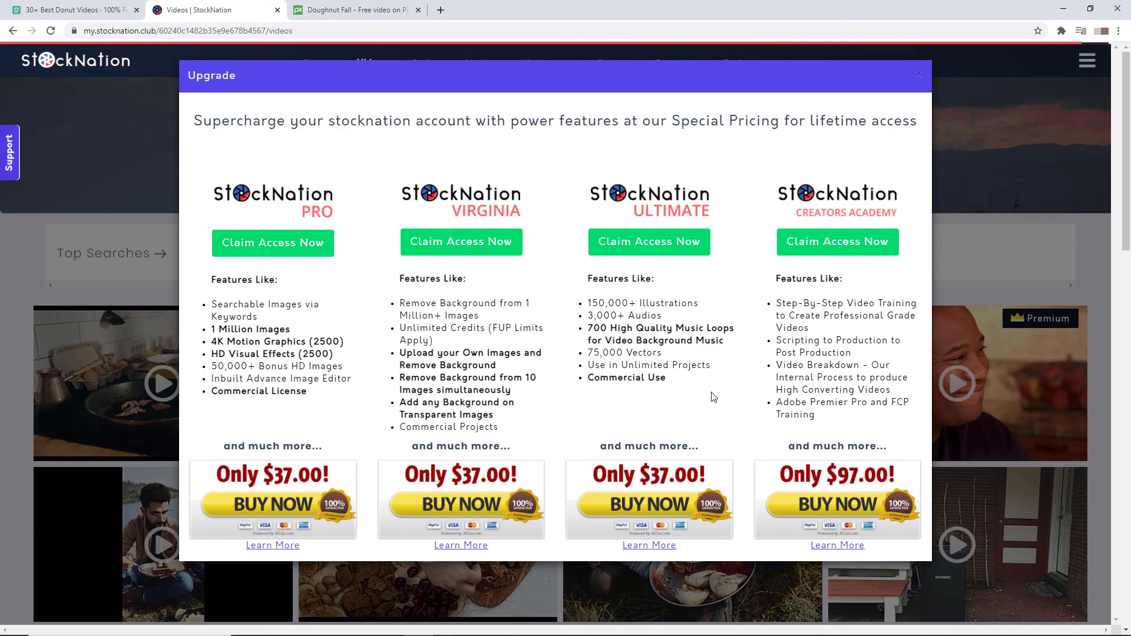
click(919, 74)
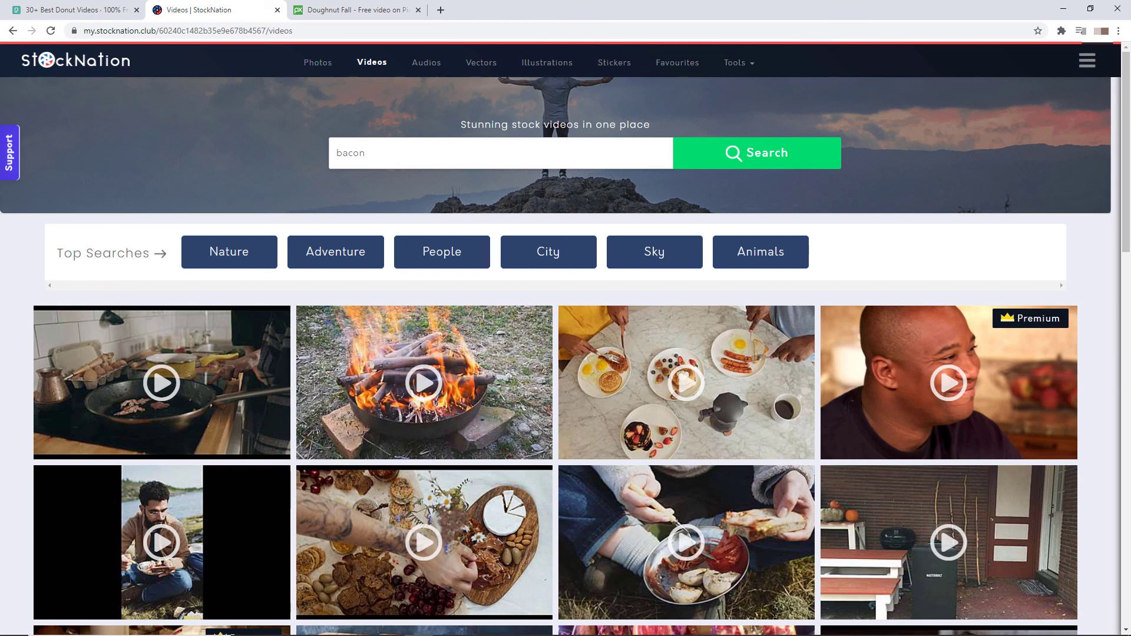
click(321, 9)
click(81, 6)
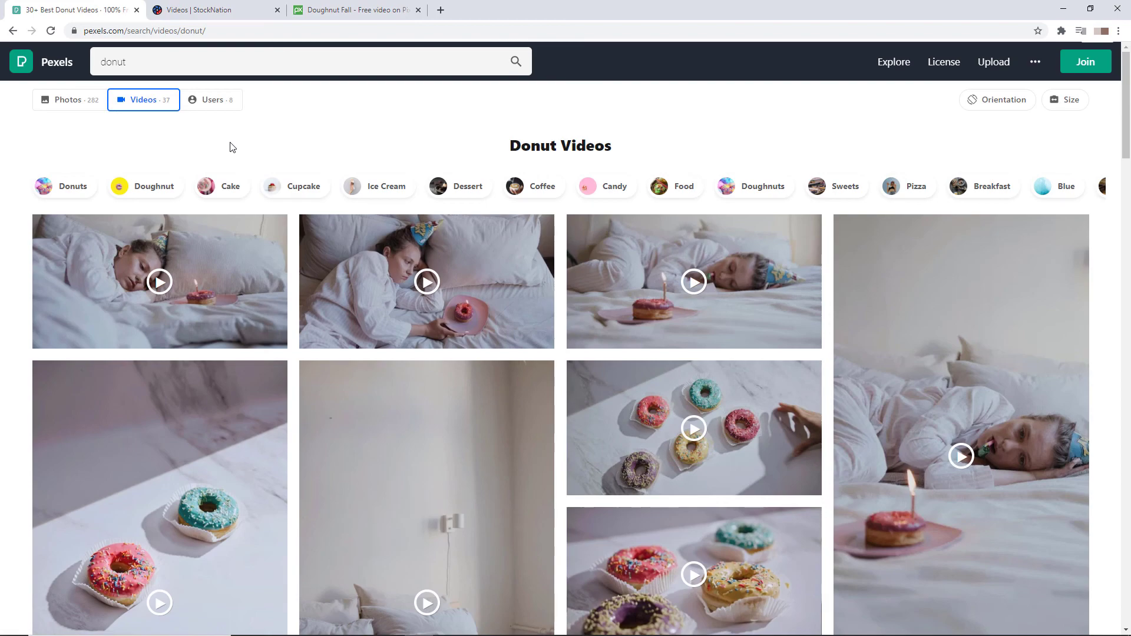
click(227, 8)
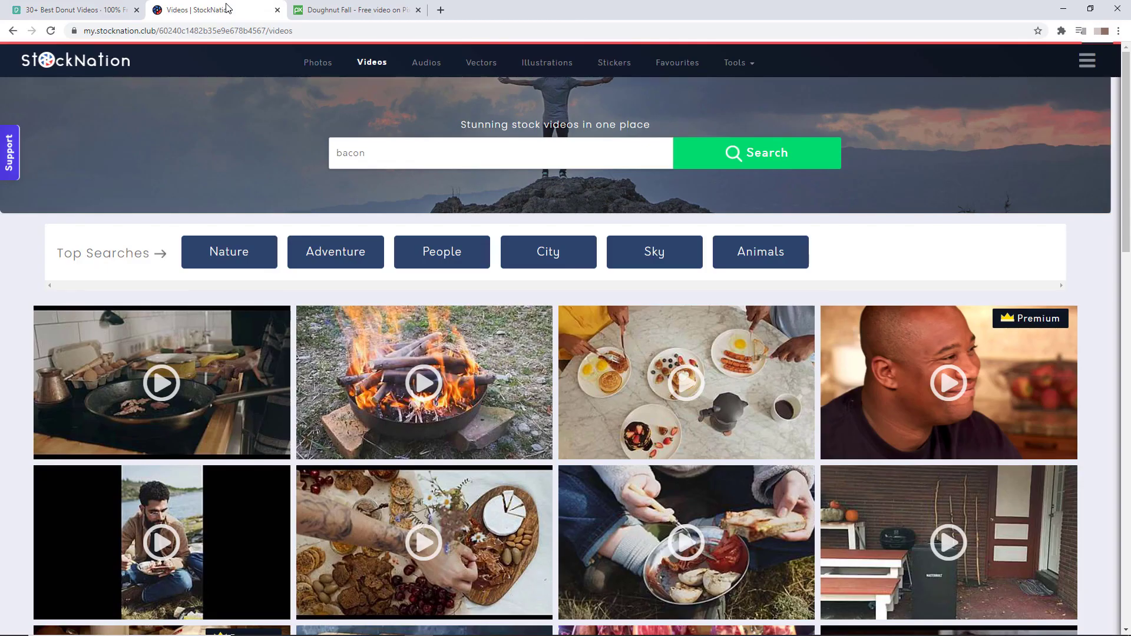